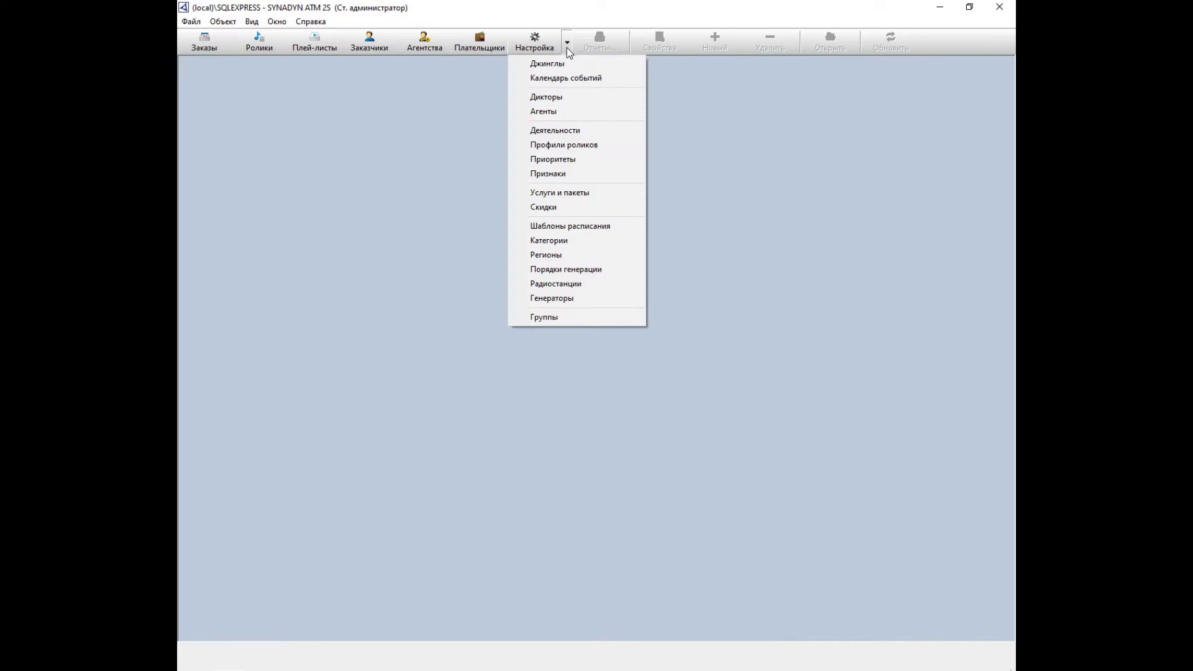
Add broadcast point number 2 "Область" to the station FM Радио and restrict it to its own jingles only
left_click(547, 285)
double_click(502, 221)
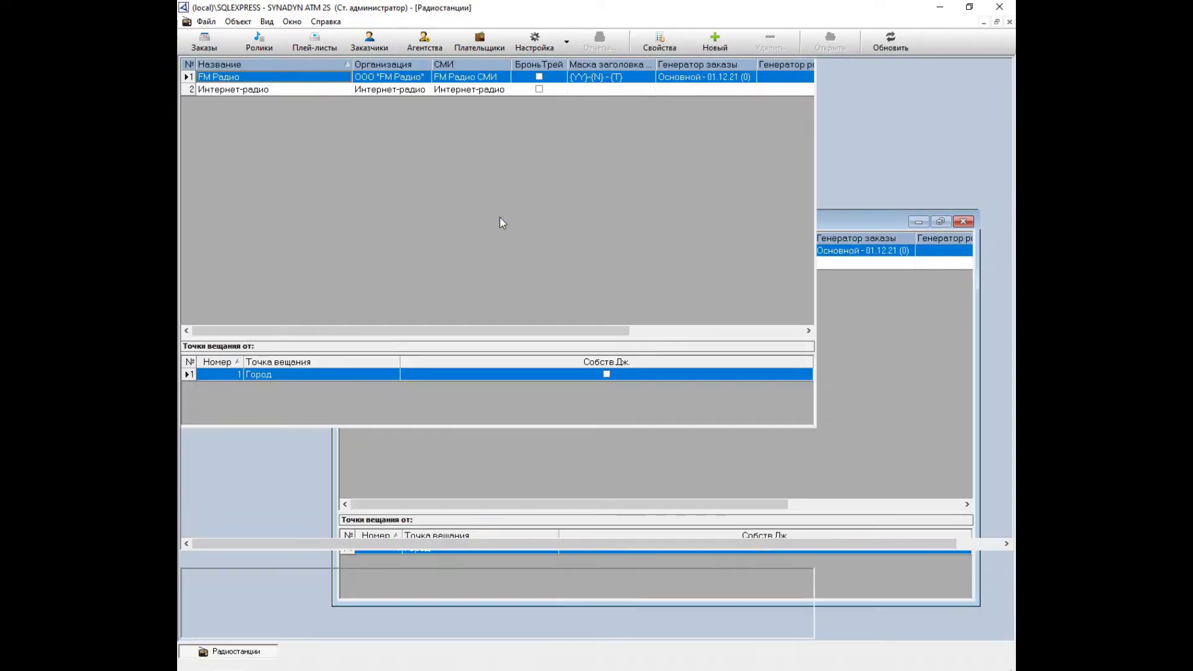
left_click(270, 587)
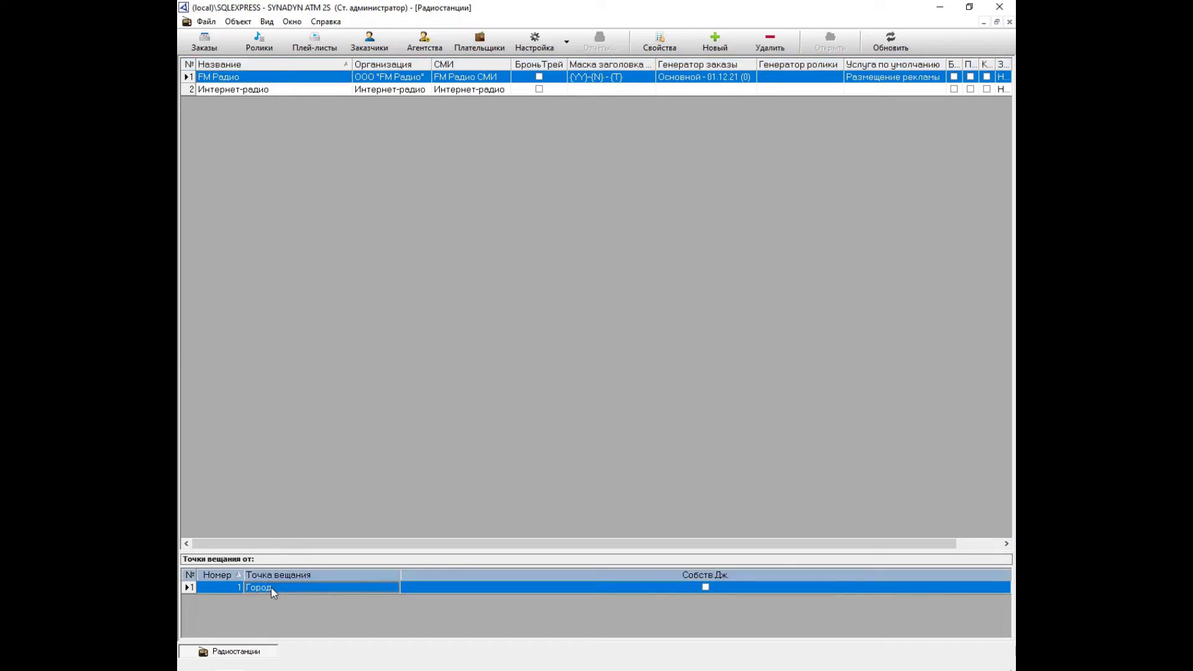
left_click(717, 41)
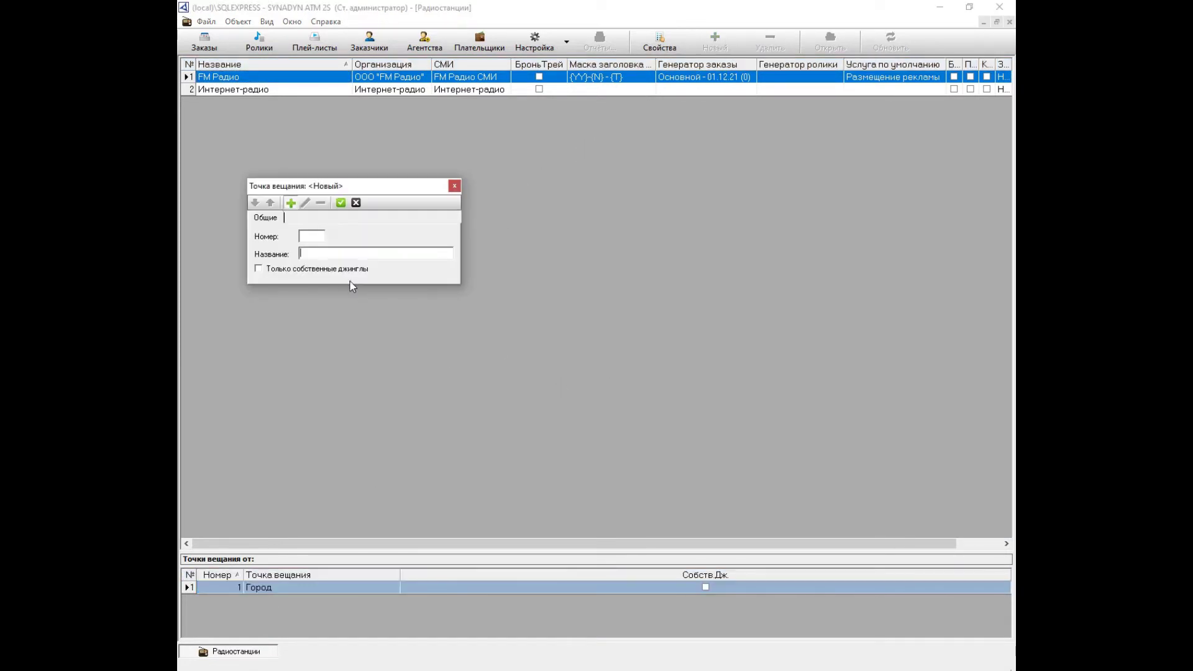
type("J")
left_click(312, 270)
left_click(454, 185)
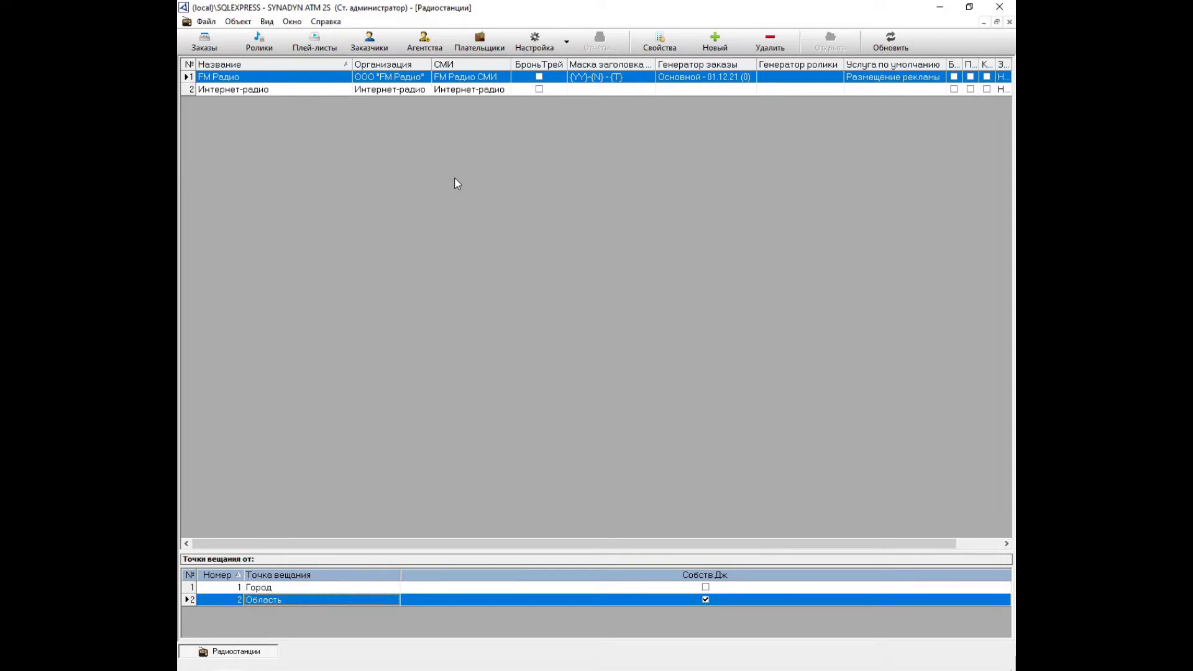
In the FM Радио package of the service "Размещение рекламы", add the broadcast point Область with coefficient 1
left_click(567, 42)
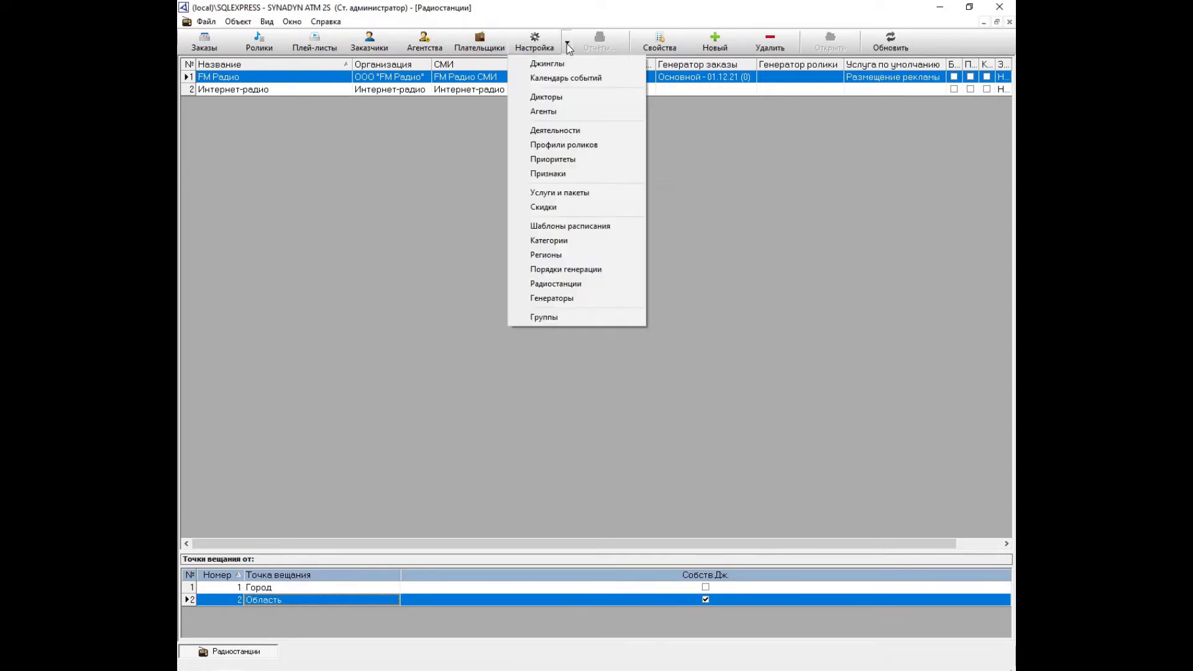
left_click(581, 192)
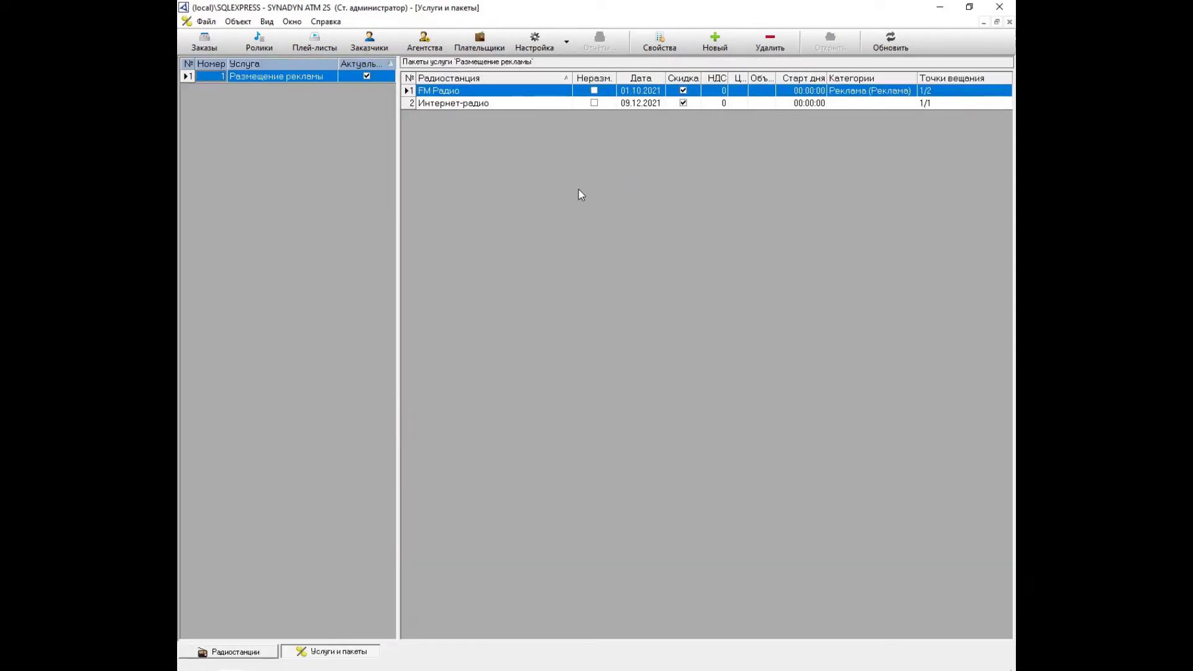
double_click(486, 92)
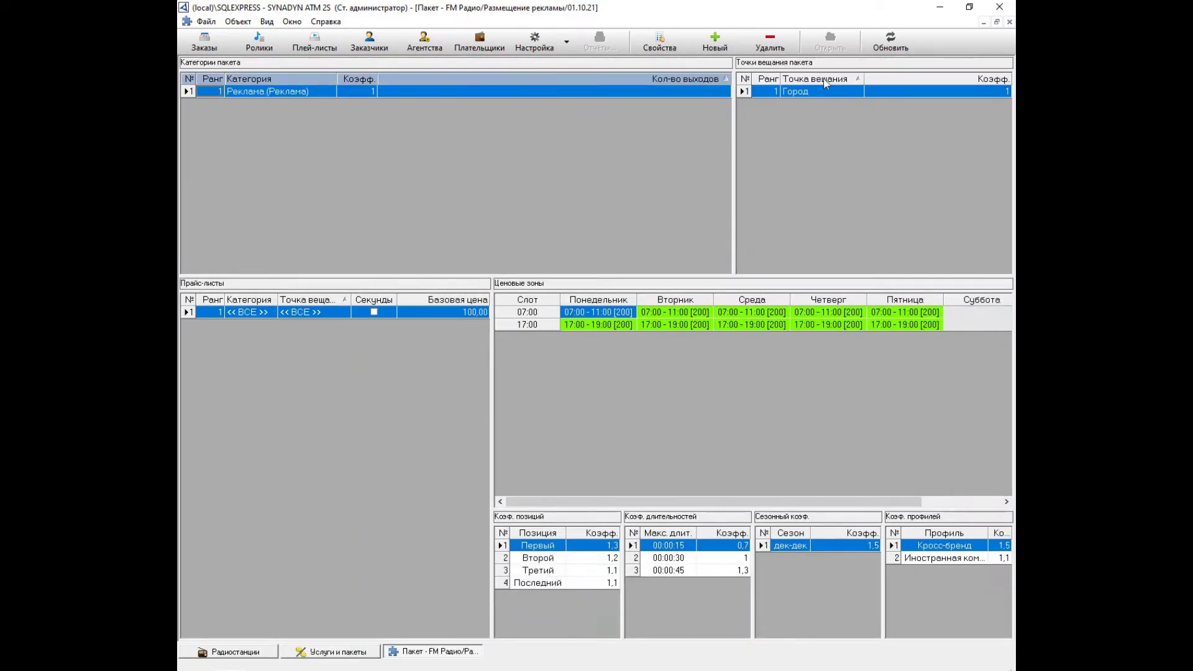
left_click(805, 94)
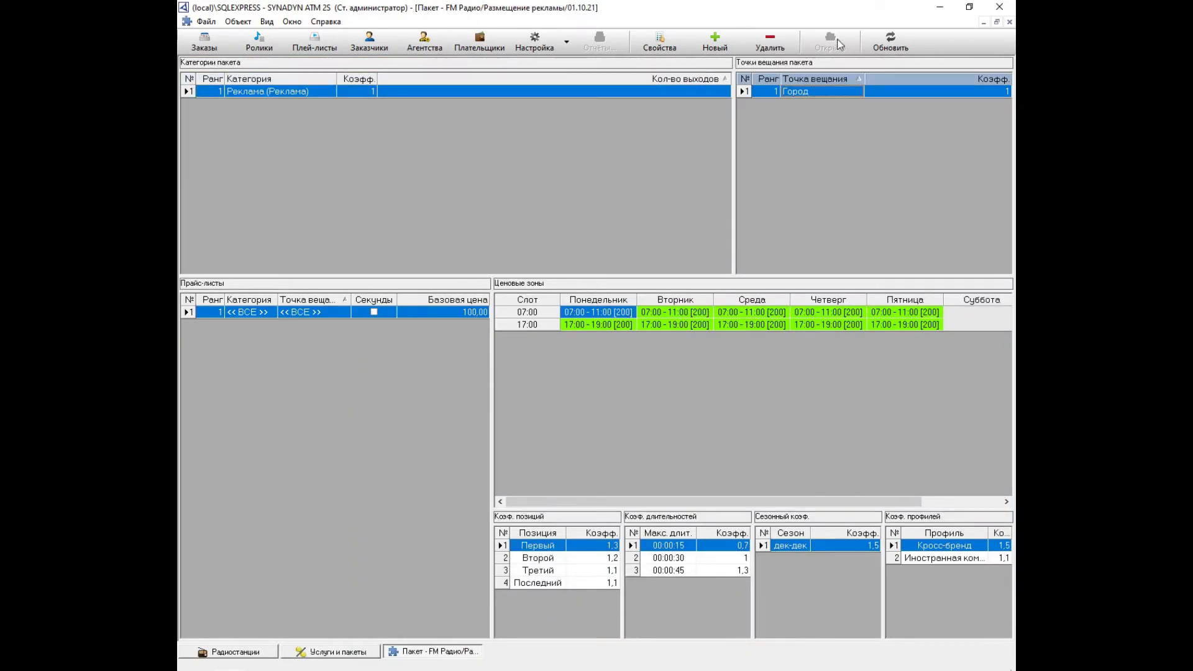
left_click(705, 48)
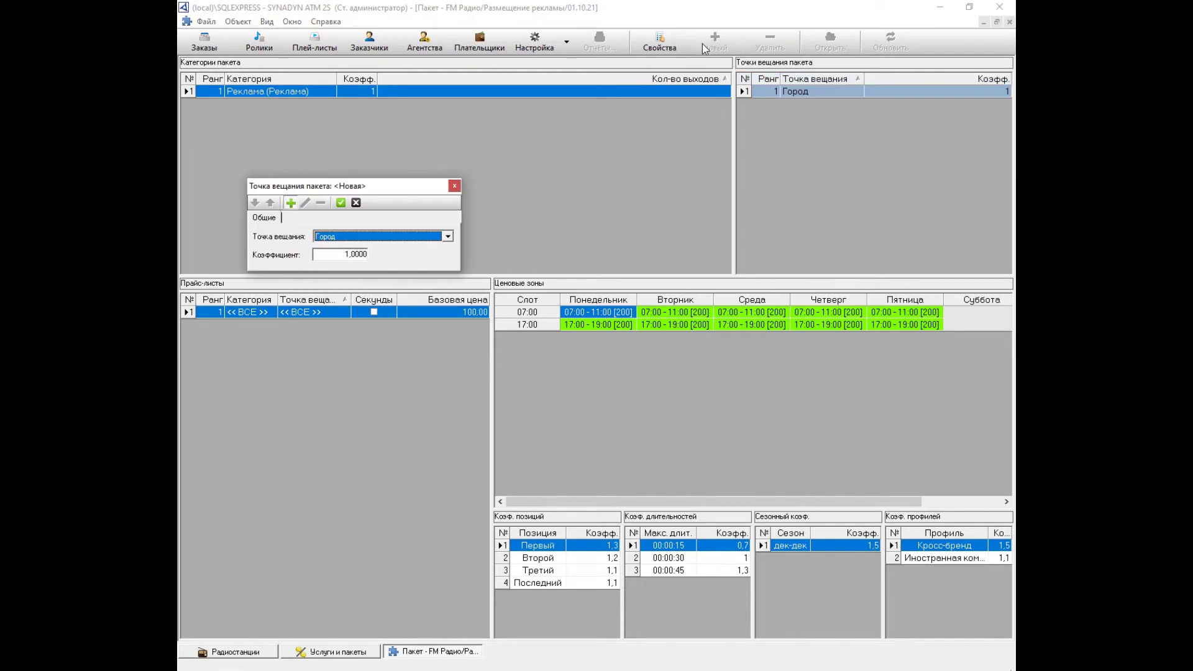
left_click(401, 235)
left_click(333, 258)
left_click(339, 203)
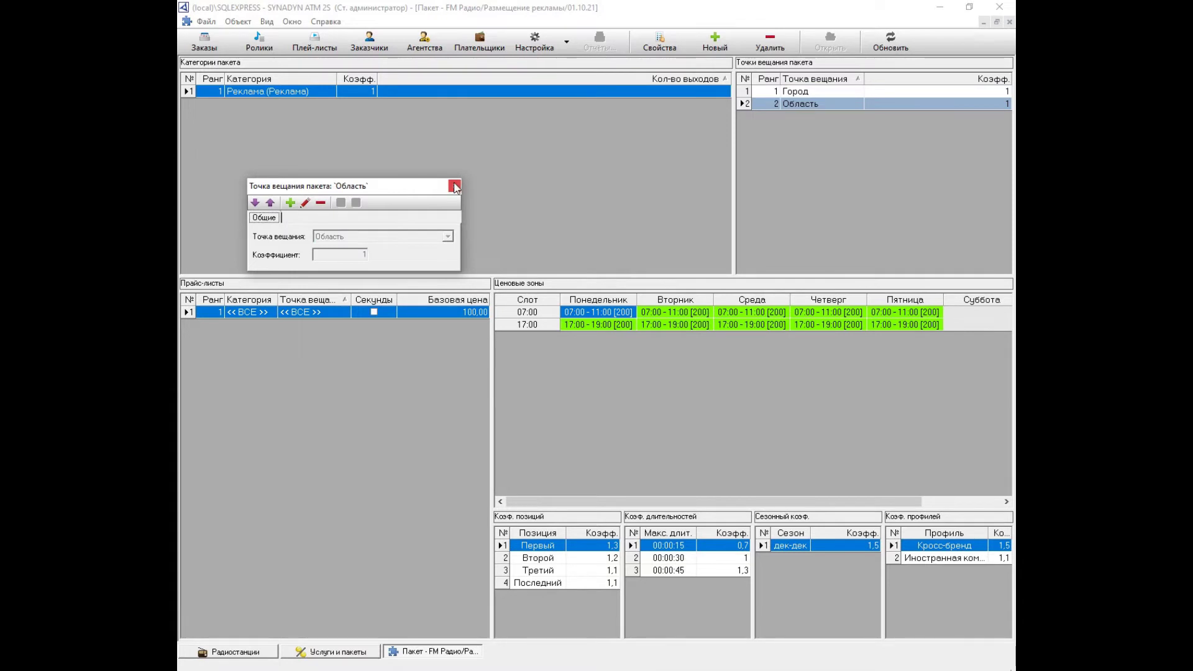
Create a price list for broadcast point Область, copying the structure of the existing FM Радио price list and setting the base price to 50
left_click(315, 315)
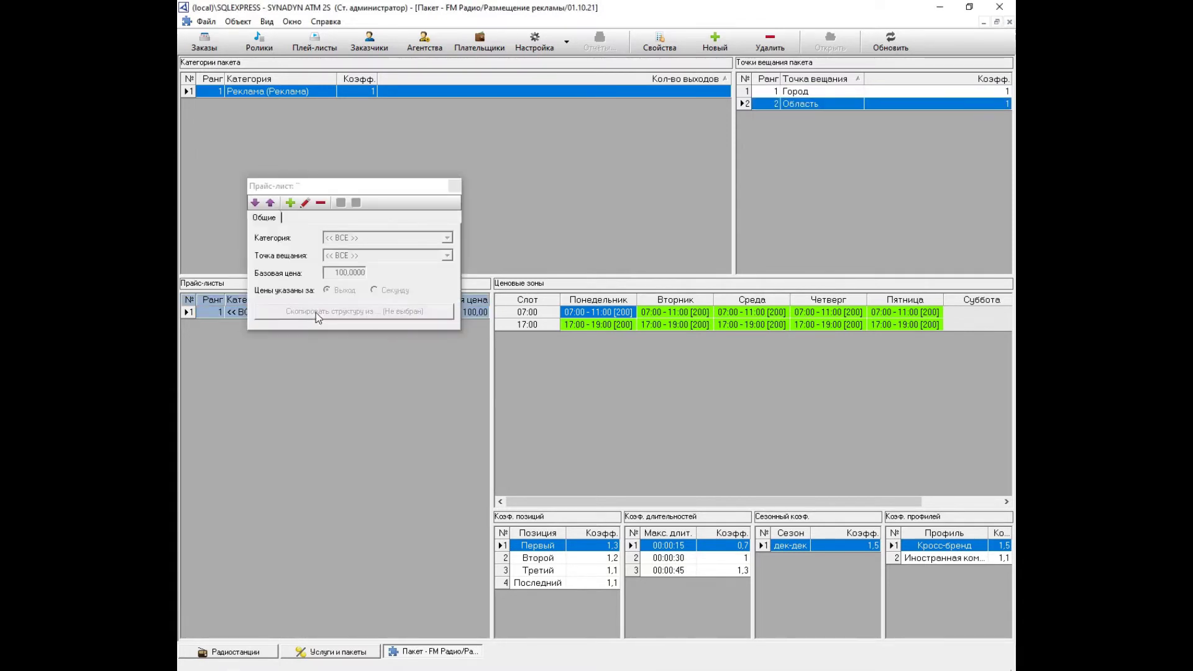
left_click(290, 203)
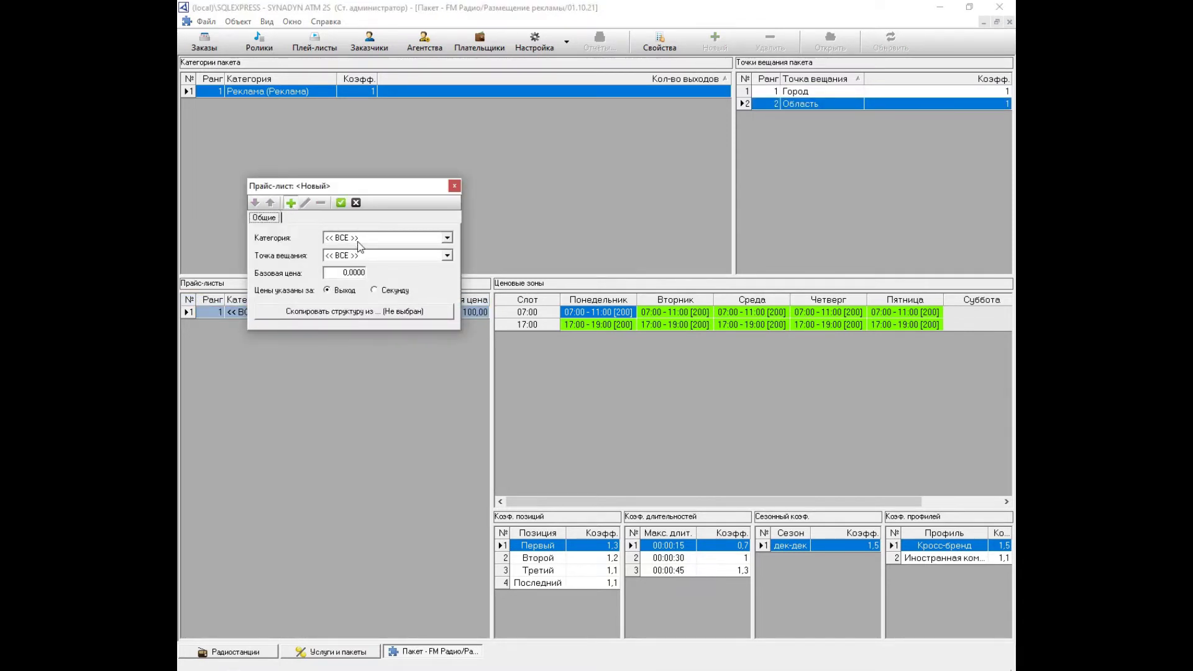
left_click(353, 257)
left_click(339, 284)
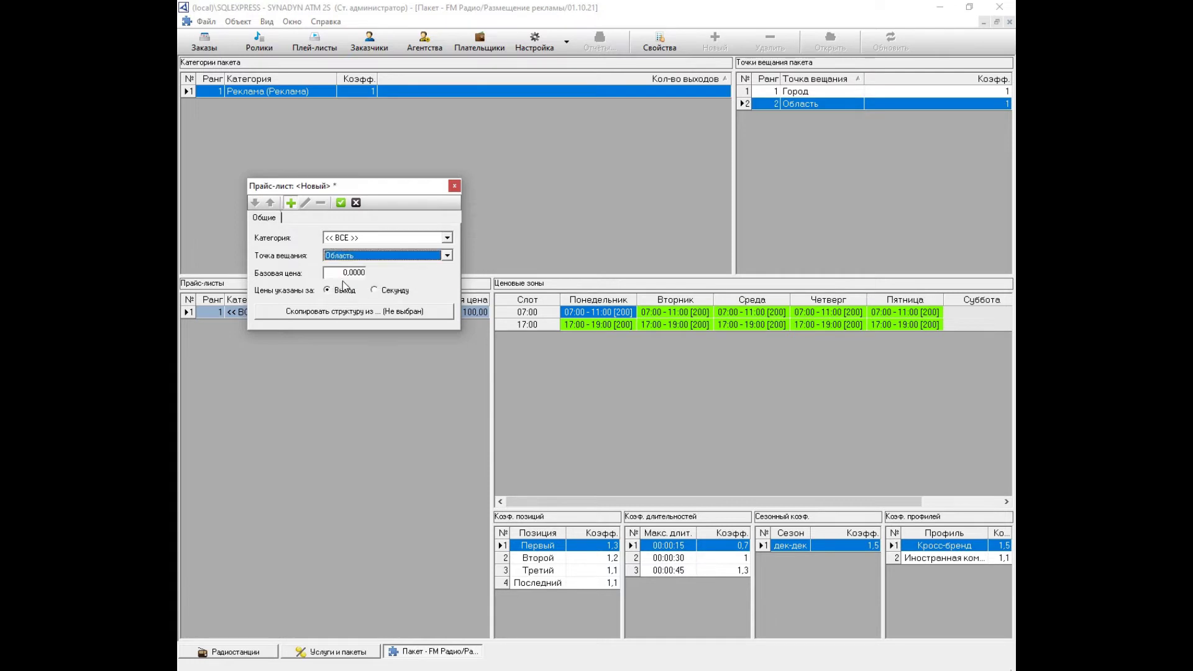
left_click(345, 313)
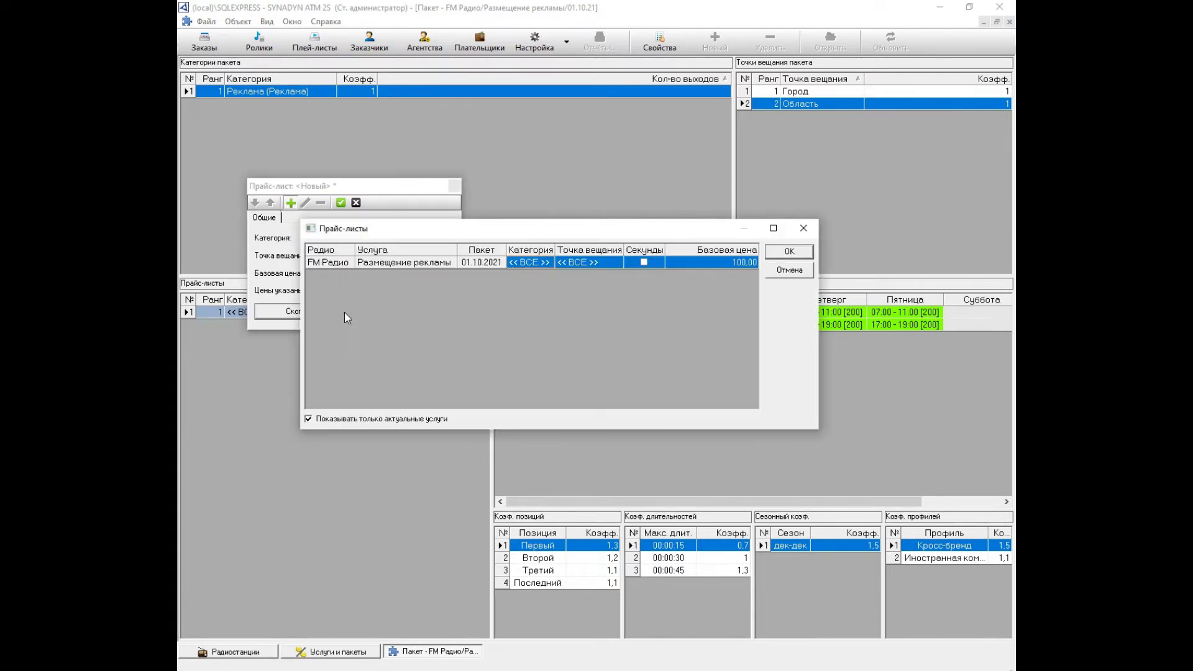
left_click(789, 252)
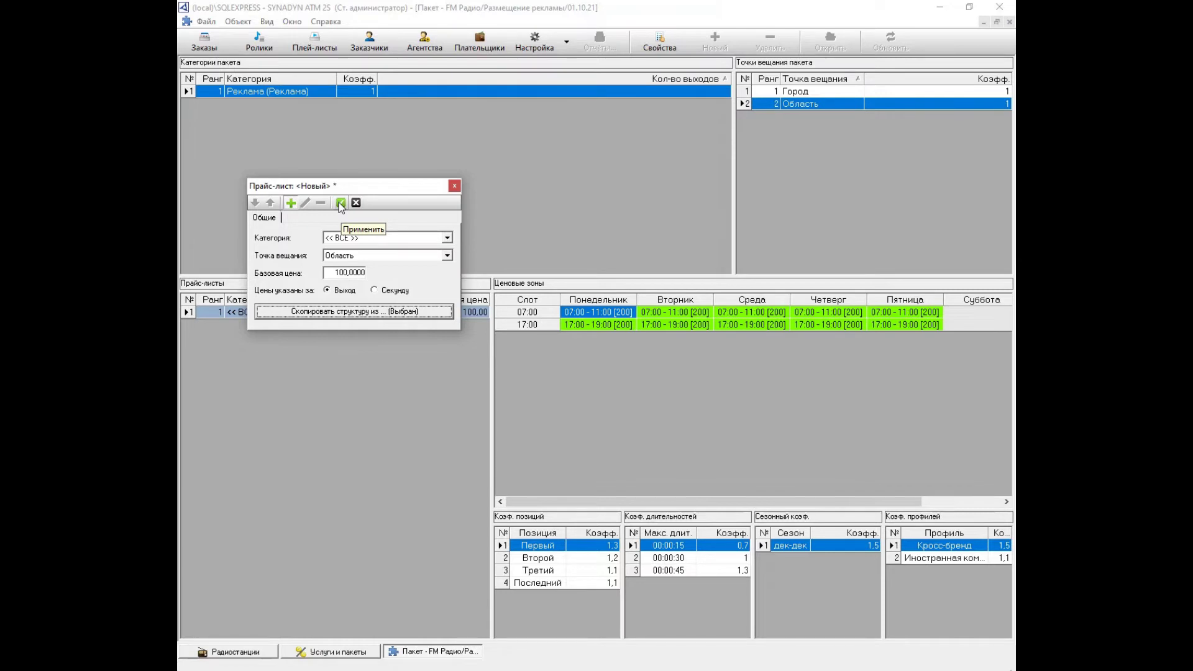
double_click(333, 271)
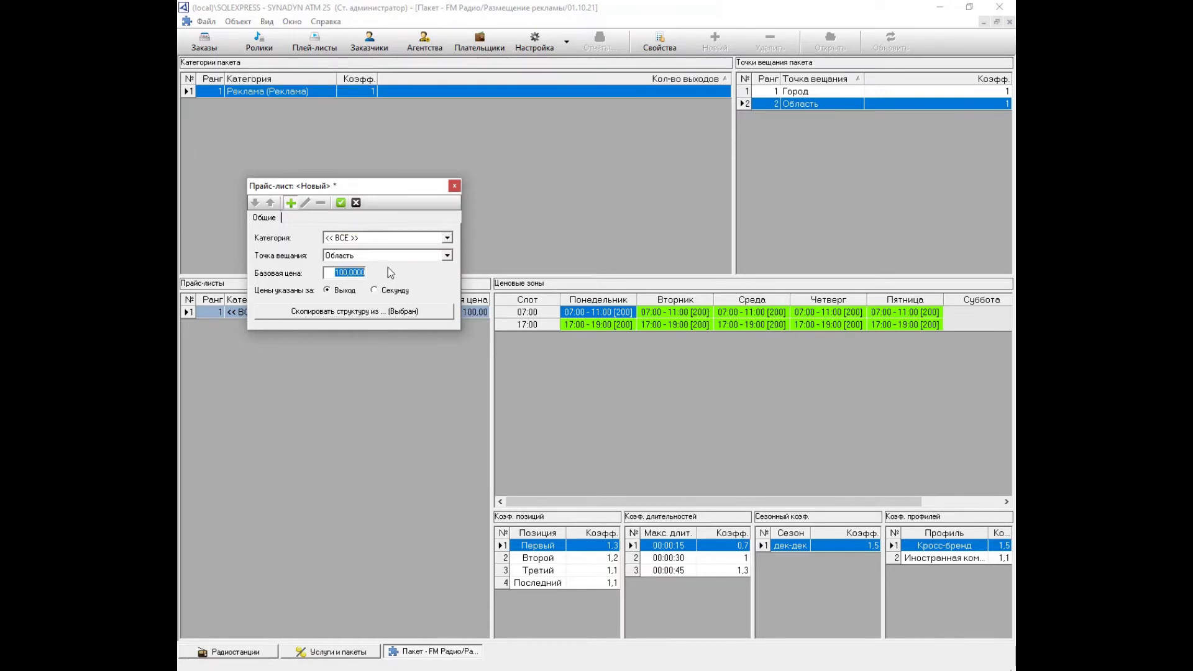
type("50")
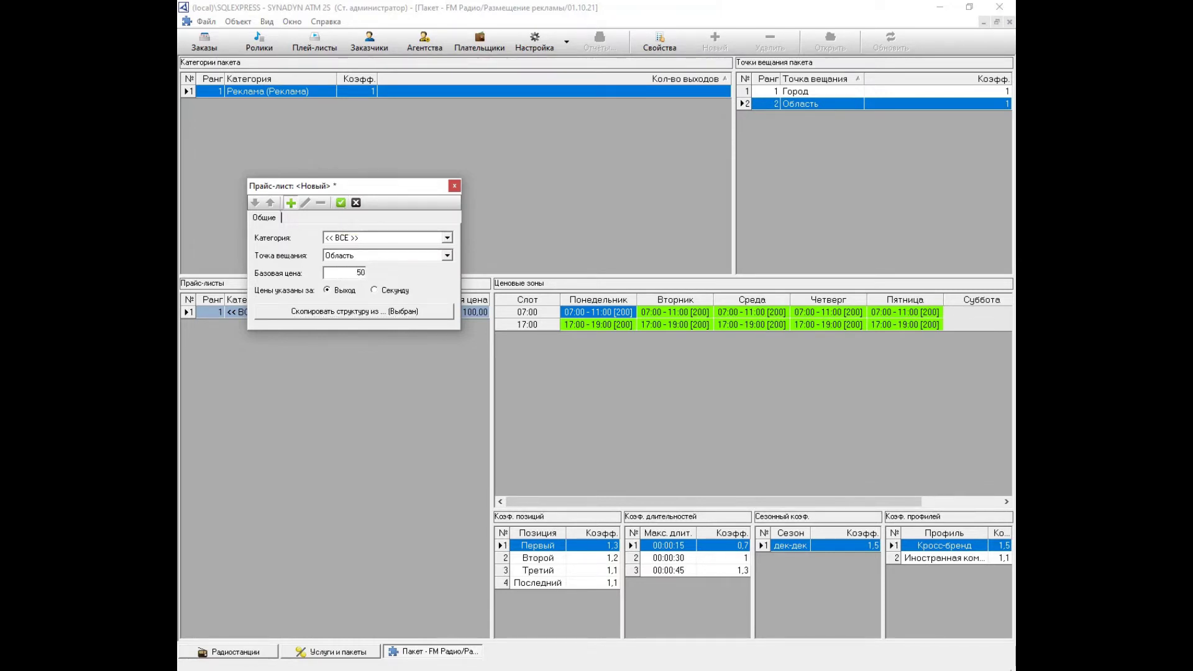
left_click(341, 202)
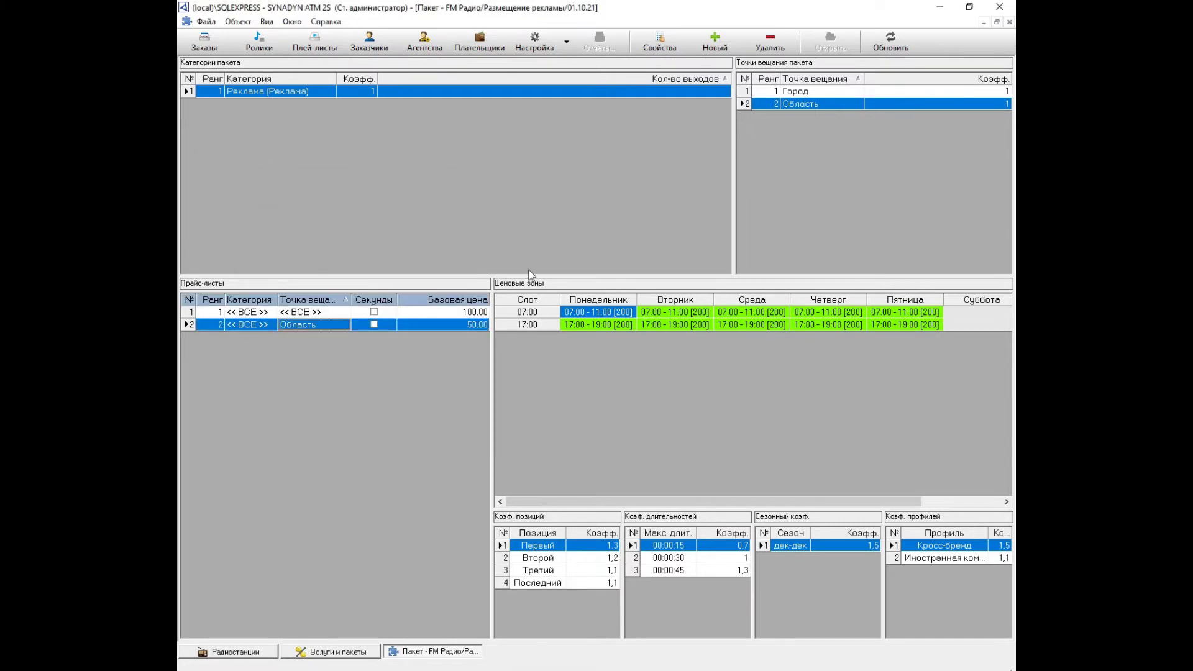
Delete the December seasonal coefficient from the Область price list
left_click(627, 324)
left_click(745, 325)
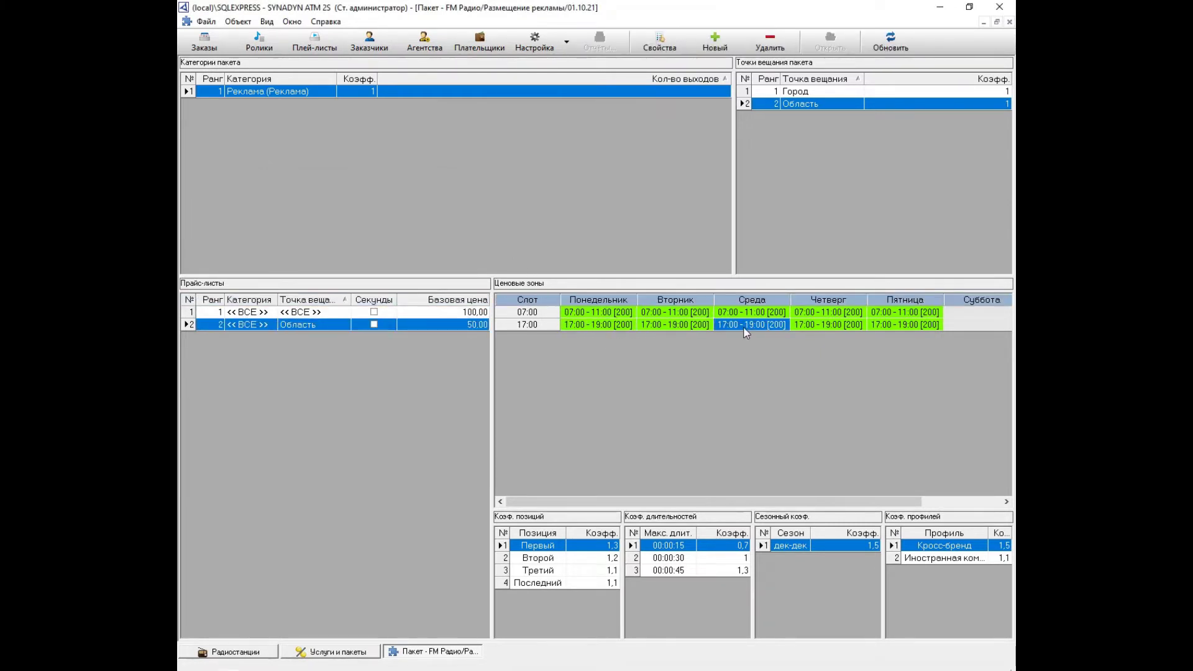
double_click(828, 546)
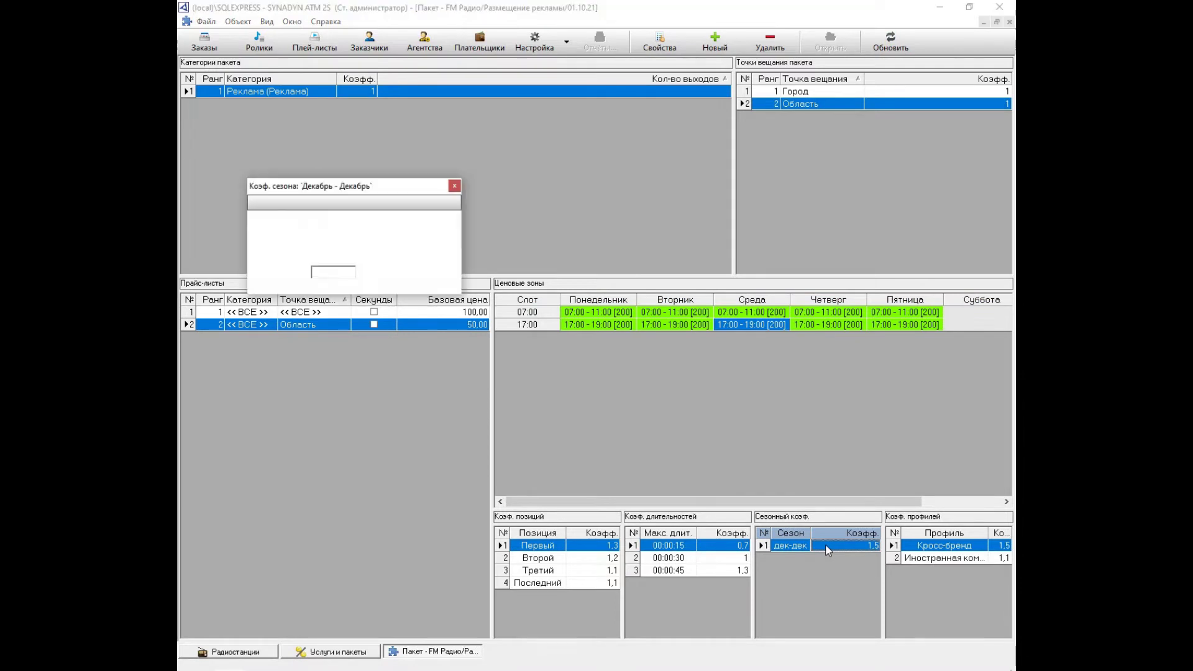
left_click(320, 202)
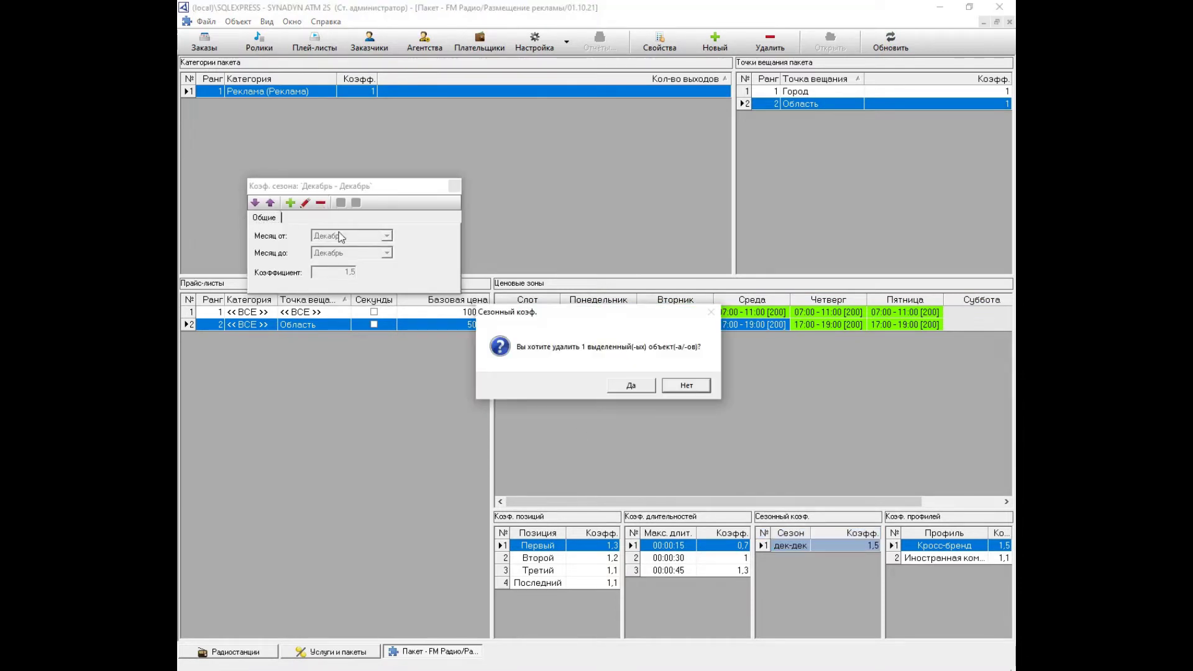
left_click(619, 389)
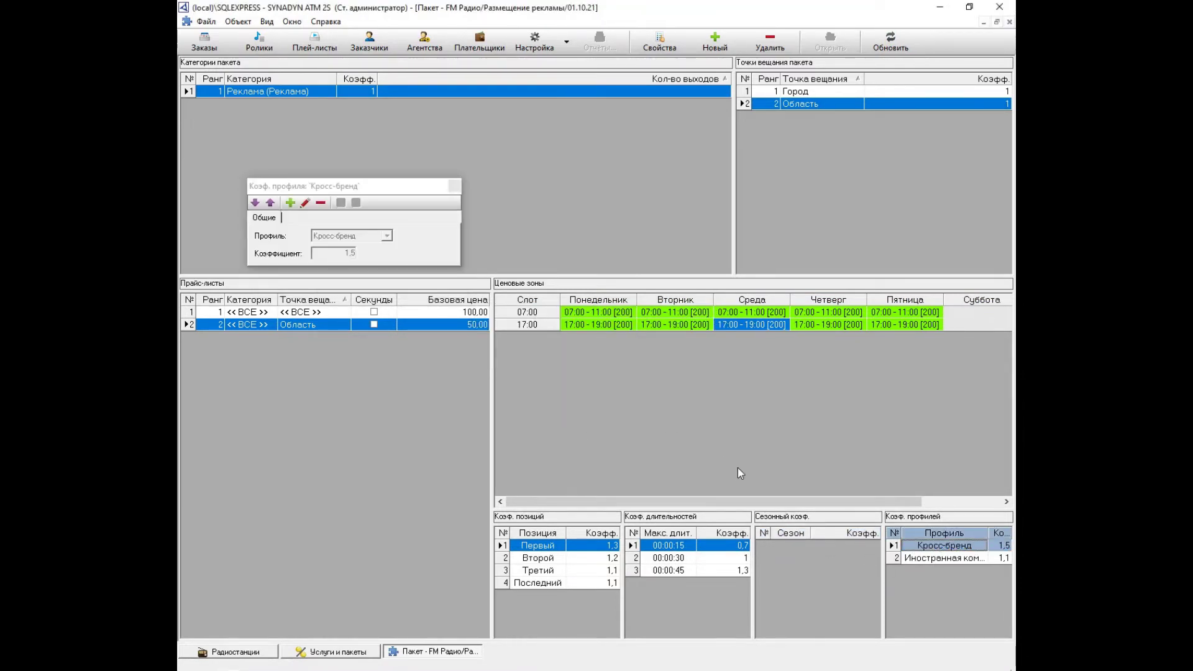
Set the Кросс-бренд profile coefficient of the Область price list to 1,2
left_click(304, 203)
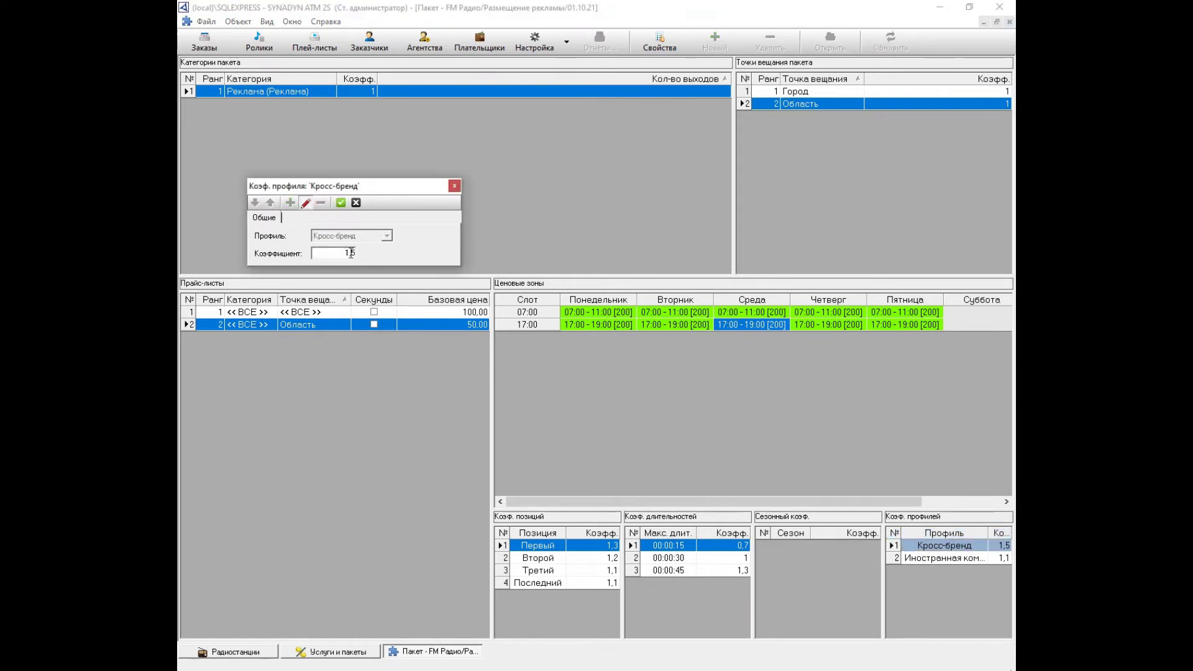
left_click_drag(349, 253, 359, 252)
type("2")
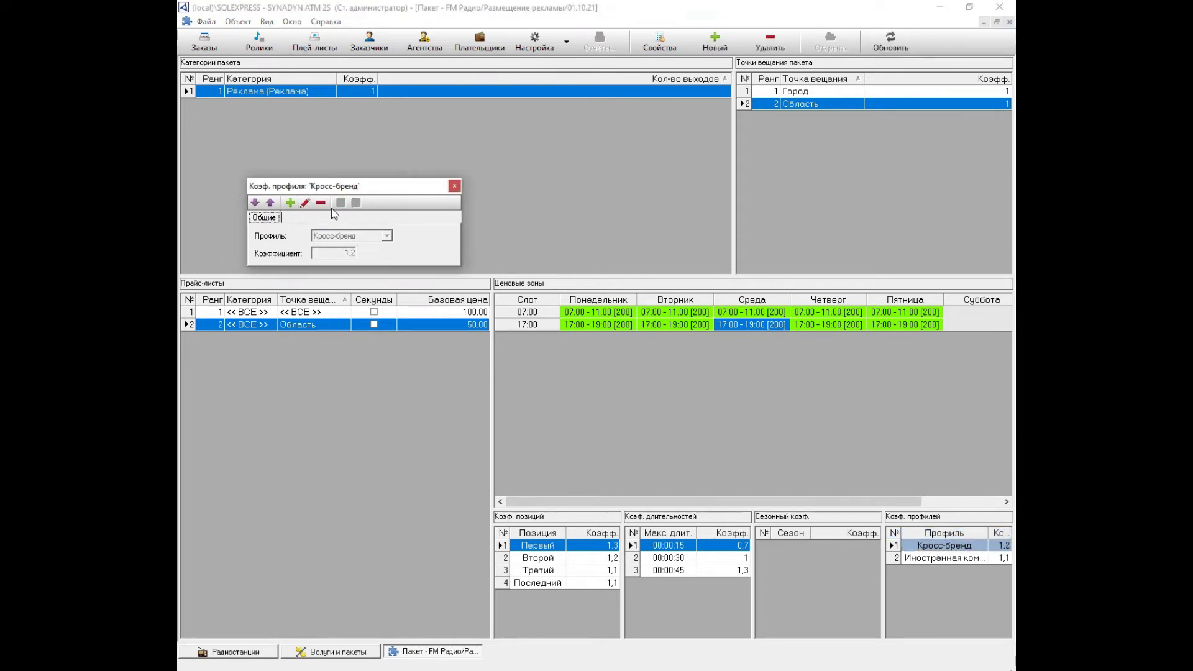
left_click(340, 203)
Start a new FM Радио jingle for broadcast point Область and name it "Открывашка Область"
left_click(571, 42)
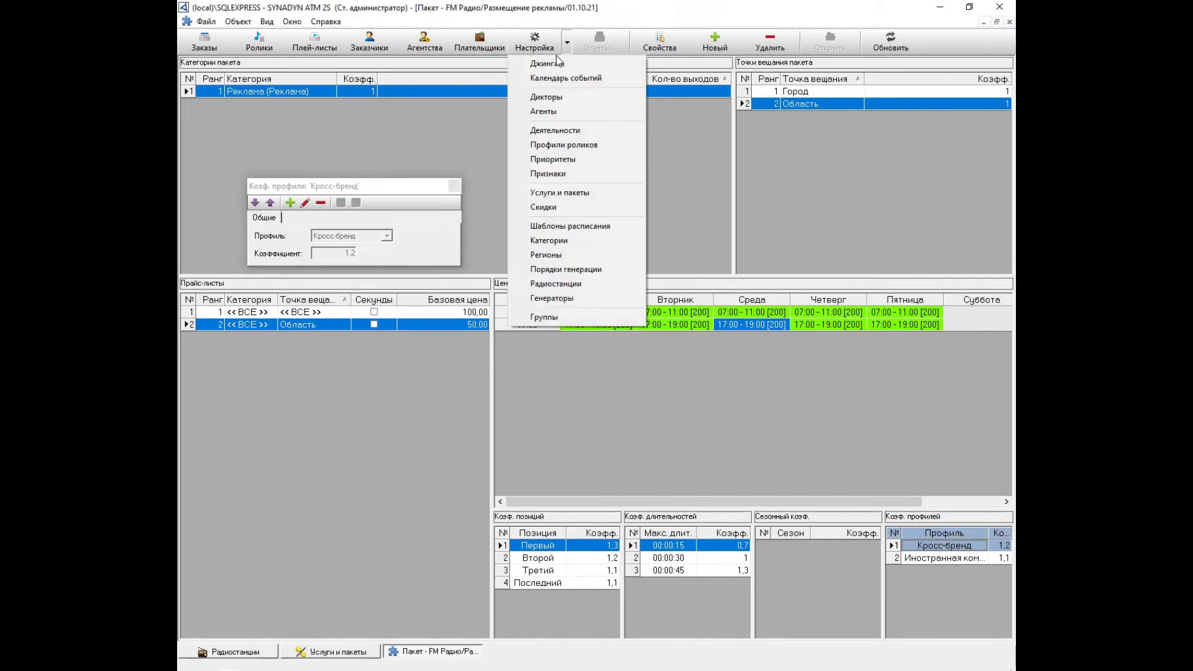
left_click(556, 61)
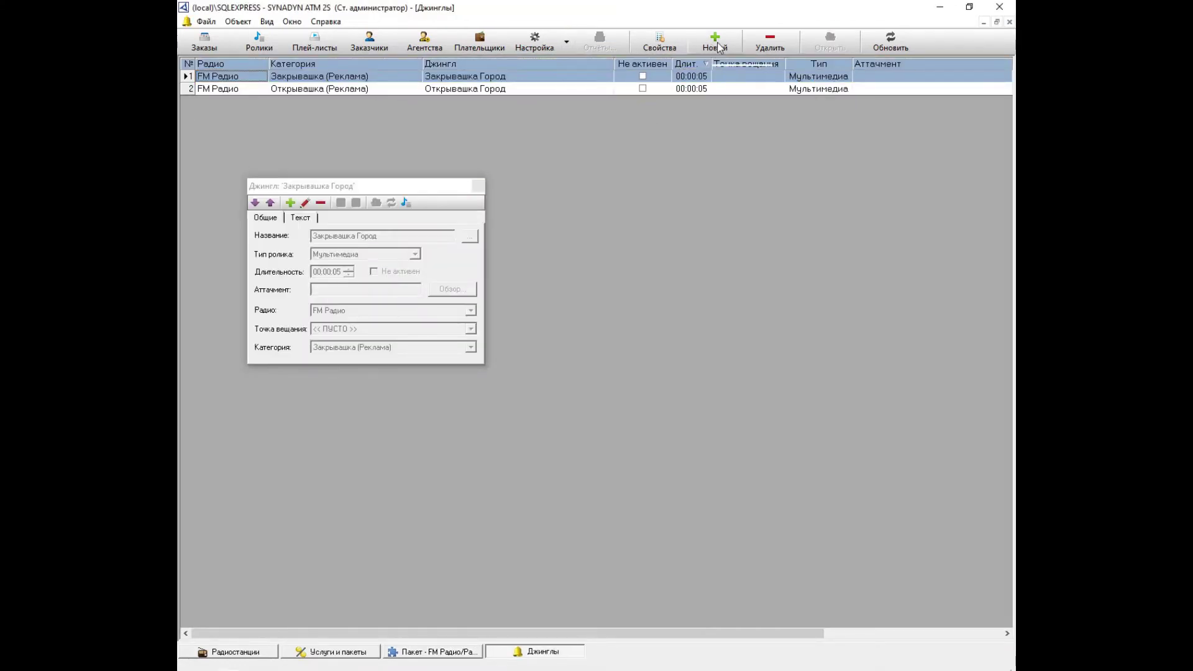
left_click(290, 202)
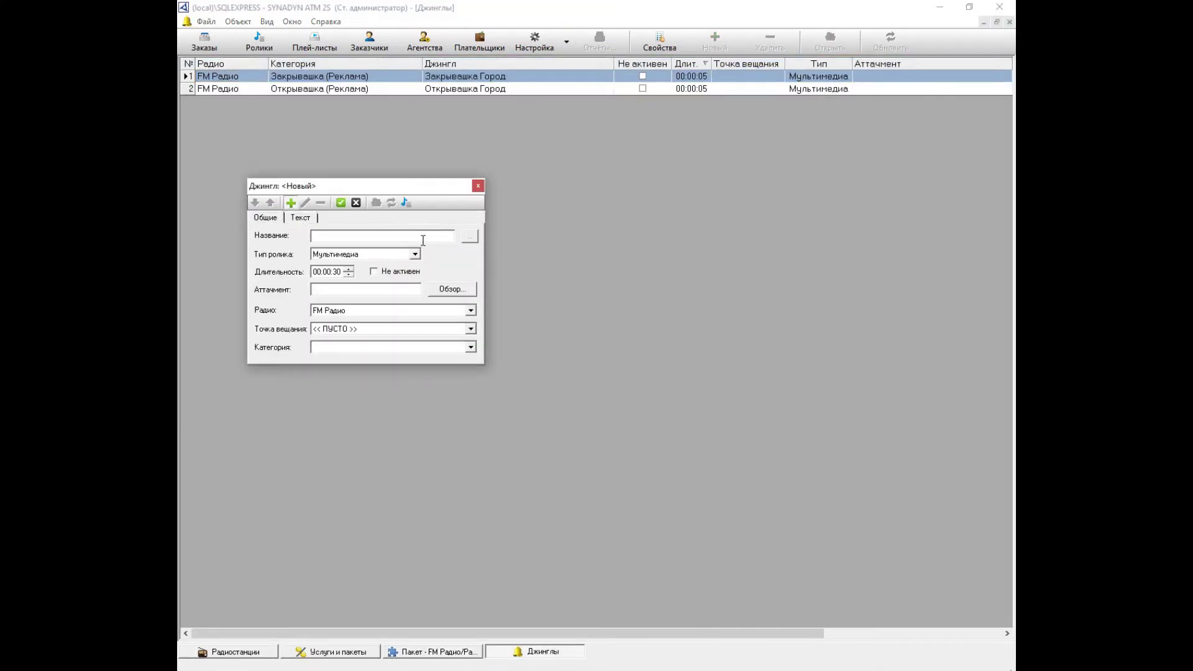
left_click(389, 327)
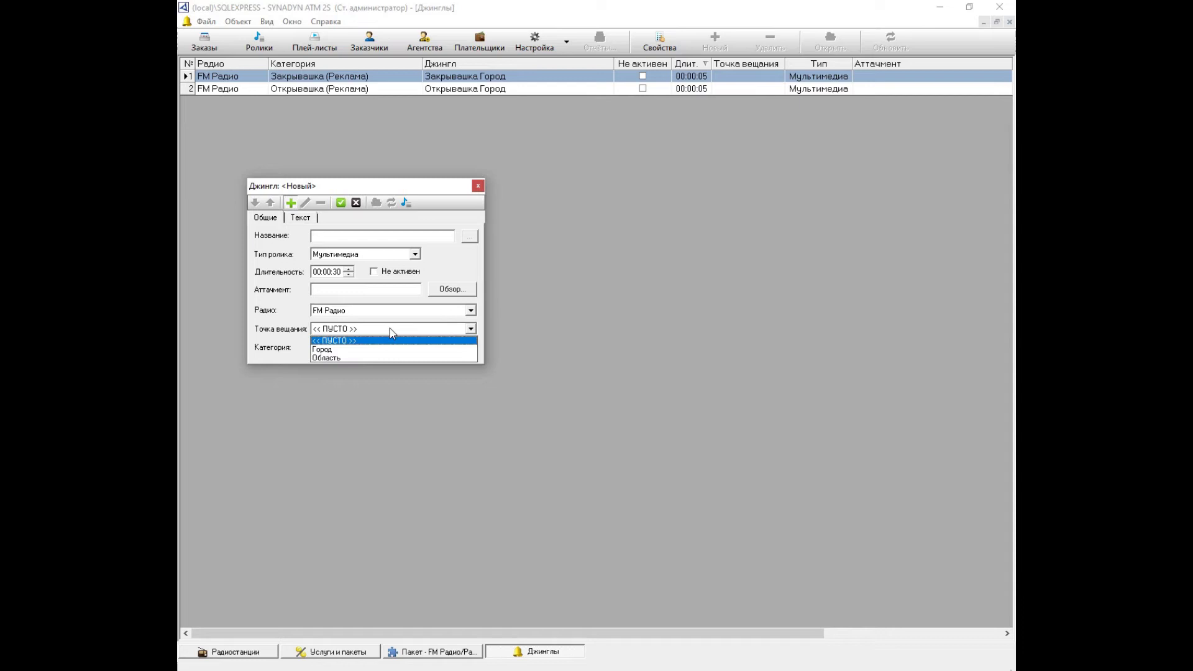
left_click(341, 356)
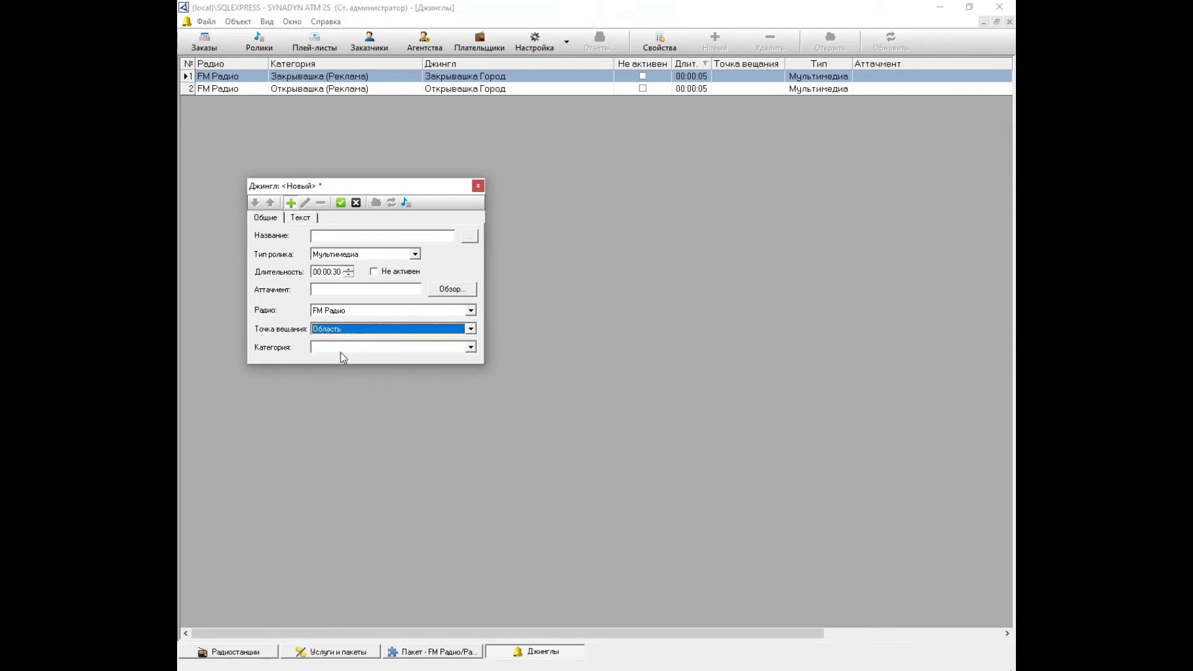
left_click(338, 236)
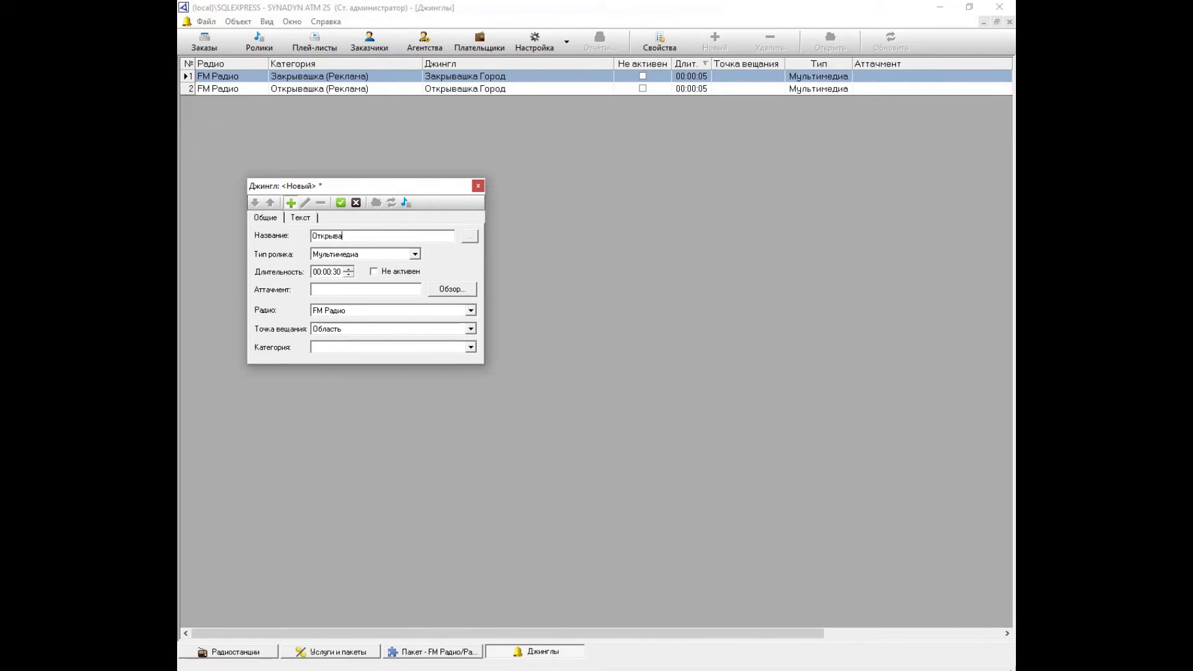
type("Открывашка Область")
Give the new jingle the category "Открывашка (Реклама)" and a duration of 00:00:05, and save it
left_click(331, 349)
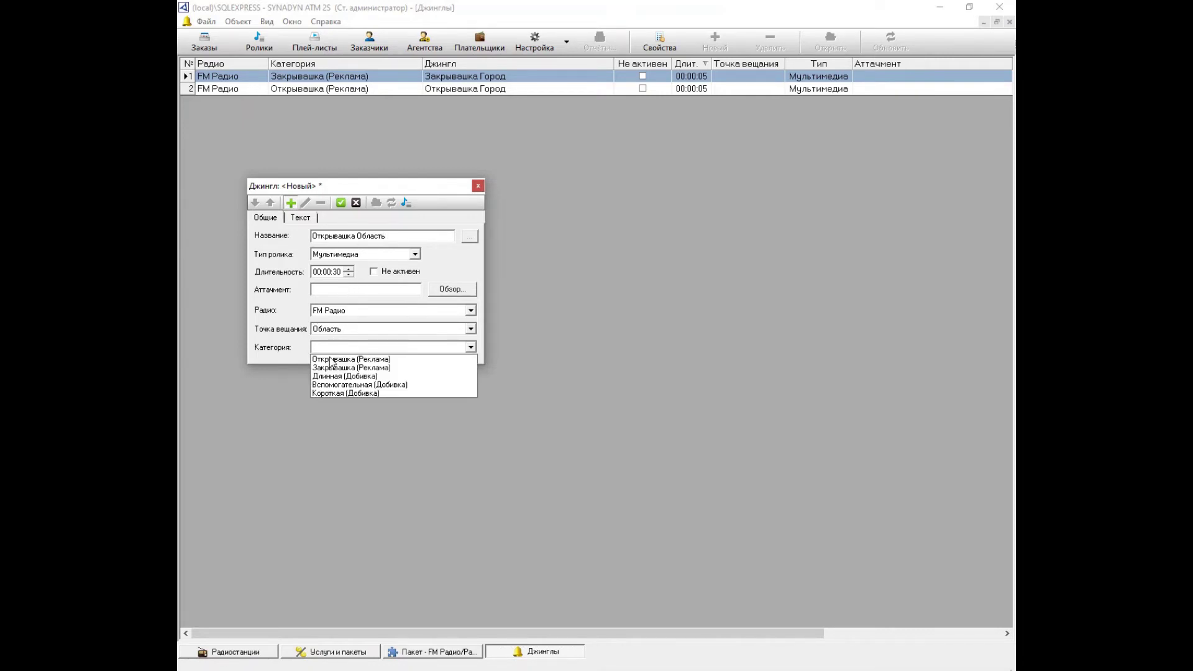
left_click(334, 362)
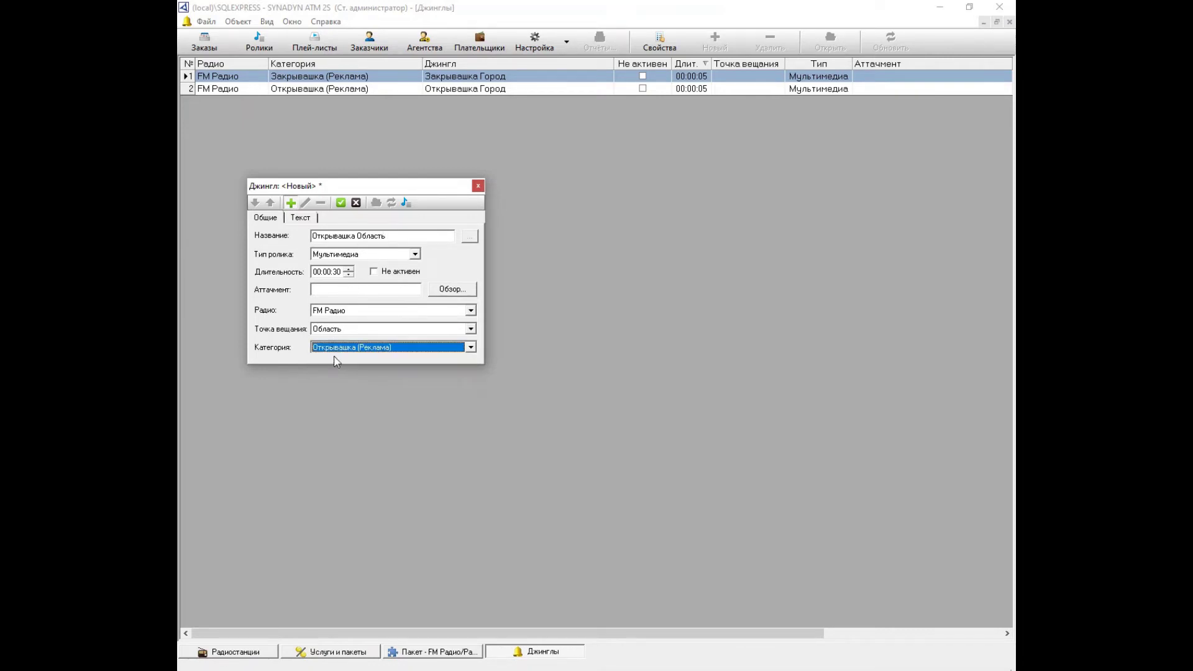
left_click(337, 272)
type("05")
left_click(326, 272)
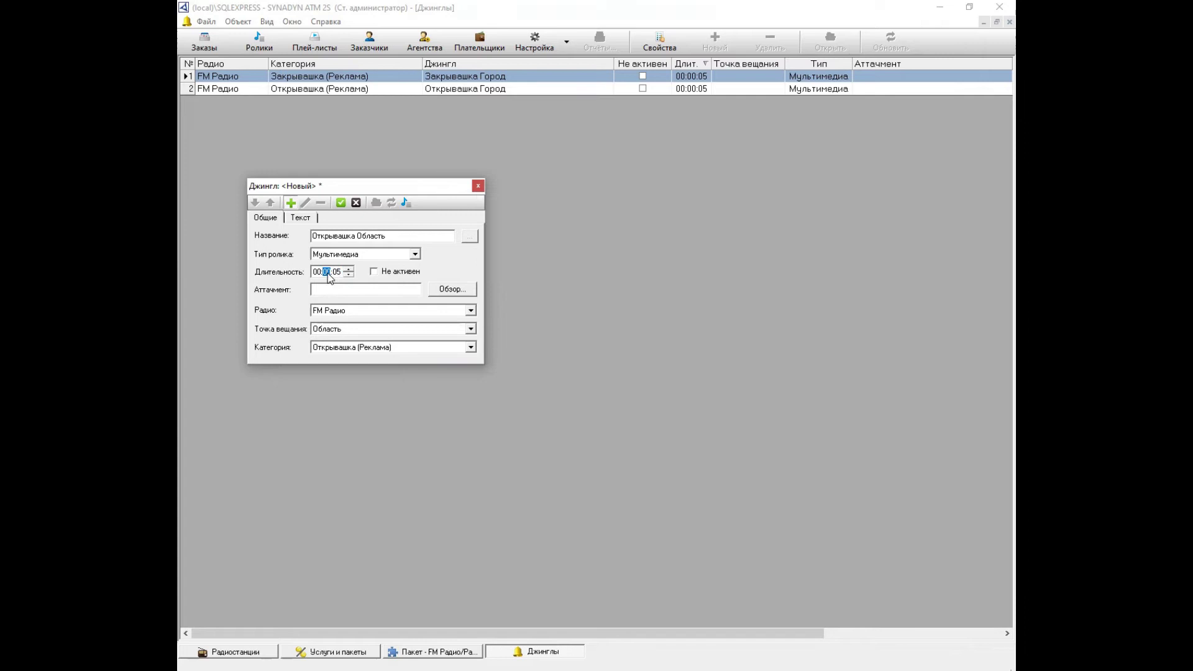
left_click(341, 204)
Create and save the FM Радио jingle "Закрывашка Область" for broadcast point Область, category "Закрывашка (Реклама)", duration 00:00:05
left_click(291, 204)
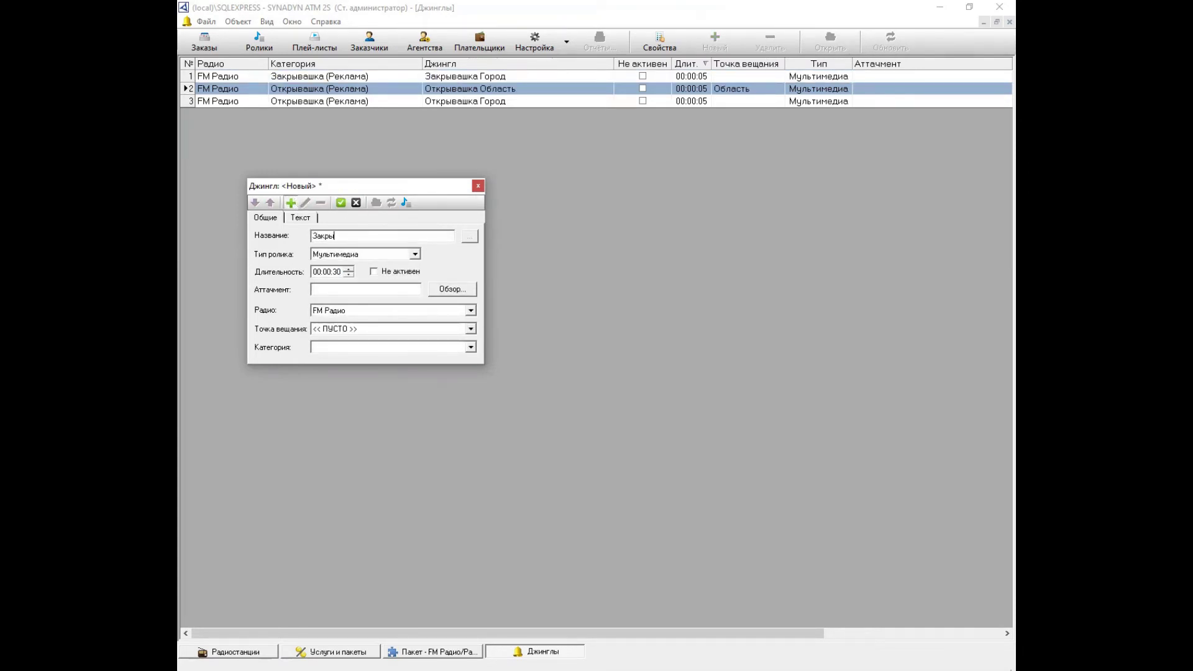
type("Закрывашка Область")
left_click(331, 331)
left_click(331, 357)
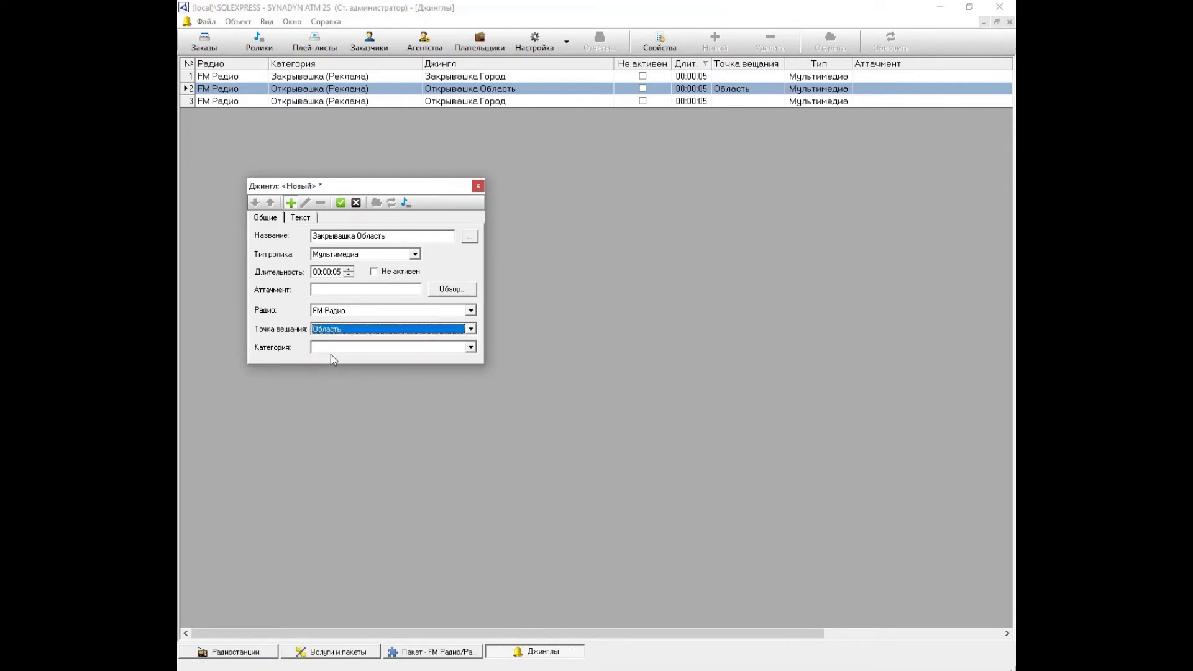
left_click(332, 347)
left_click(337, 367)
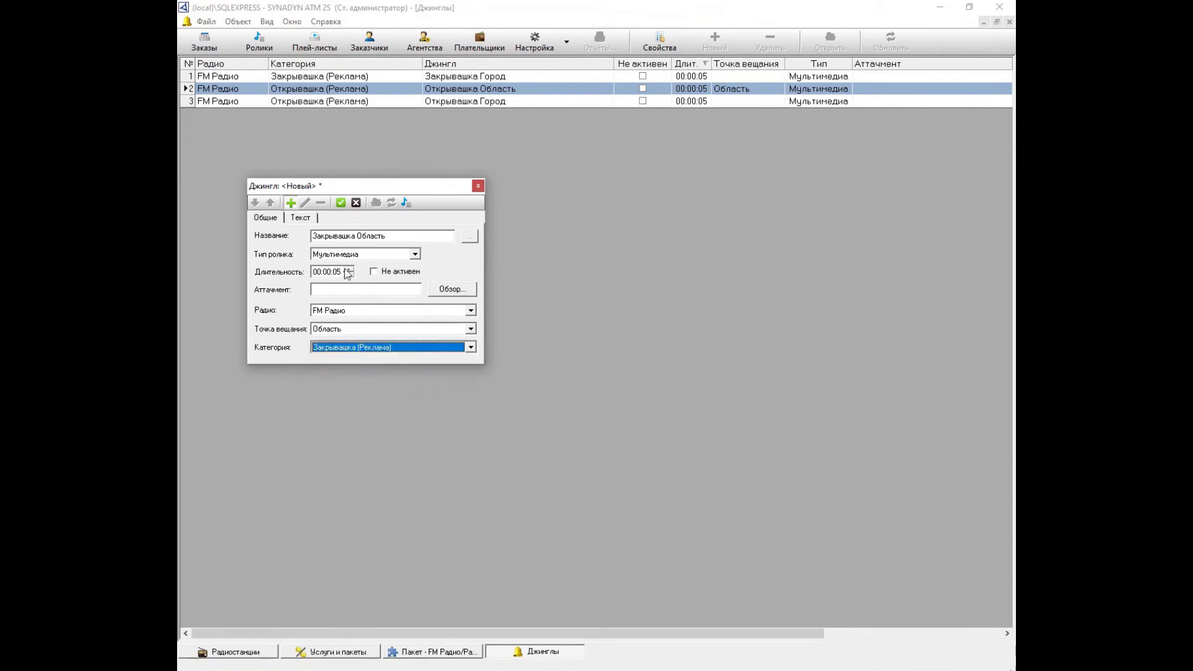
left_click(341, 204)
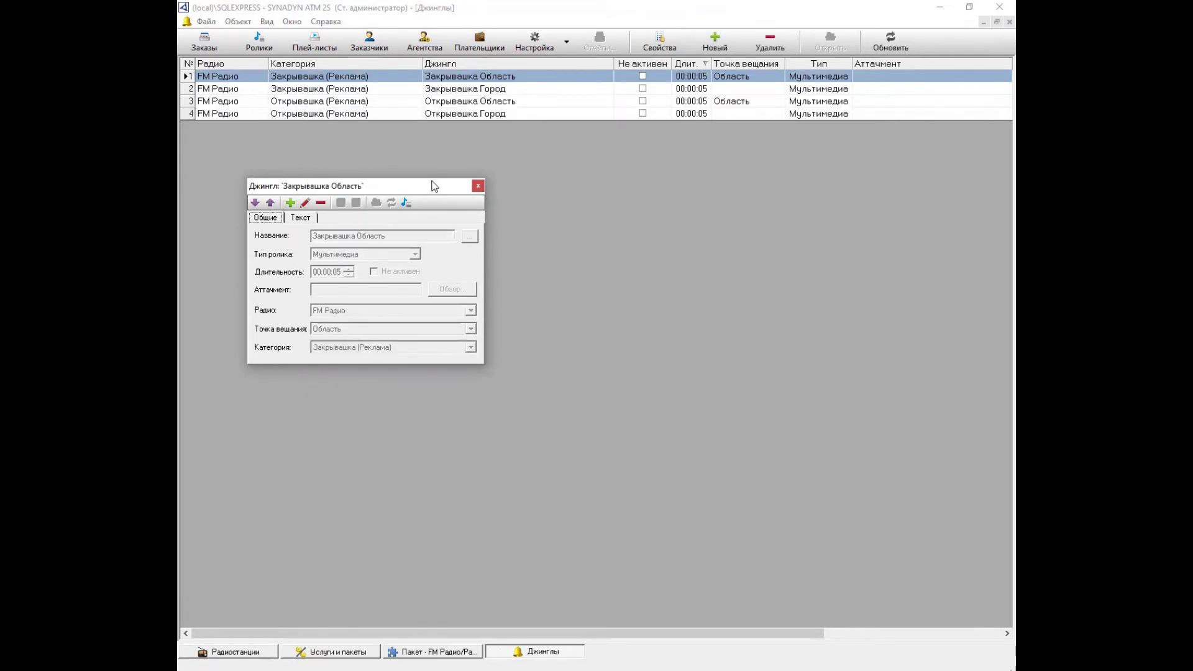
left_click(477, 187)
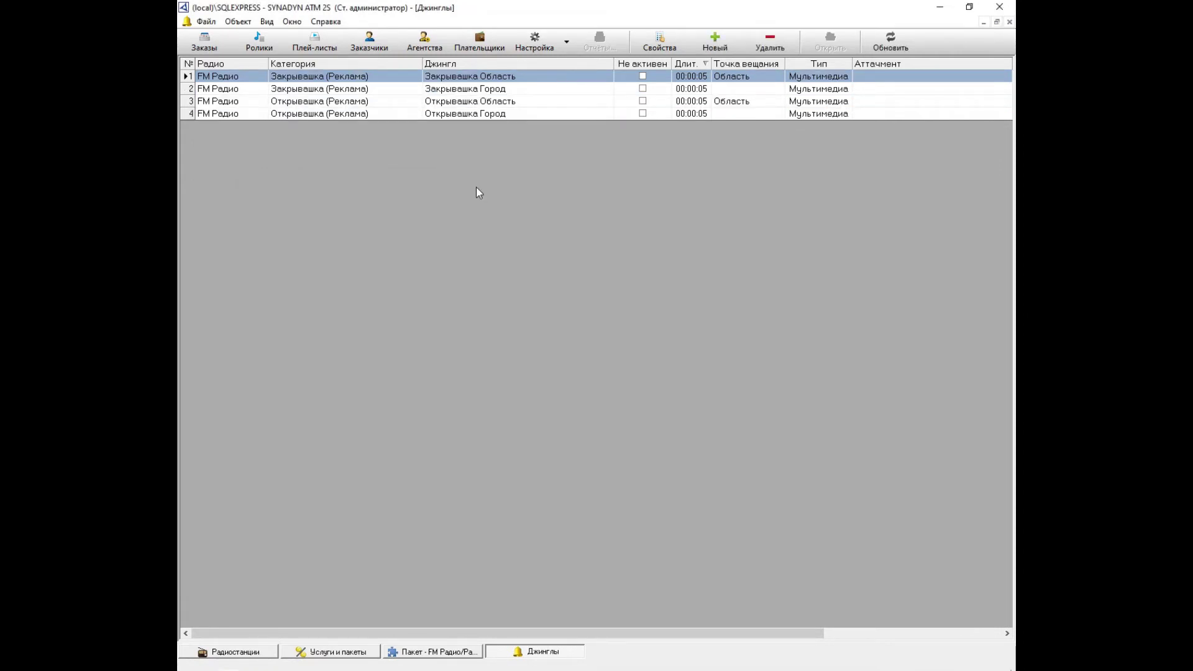
Create an FM Радио order named "РК Город+Область" with a newly assigned number, save it and open its plan
left_click(204, 41)
left_click(720, 50)
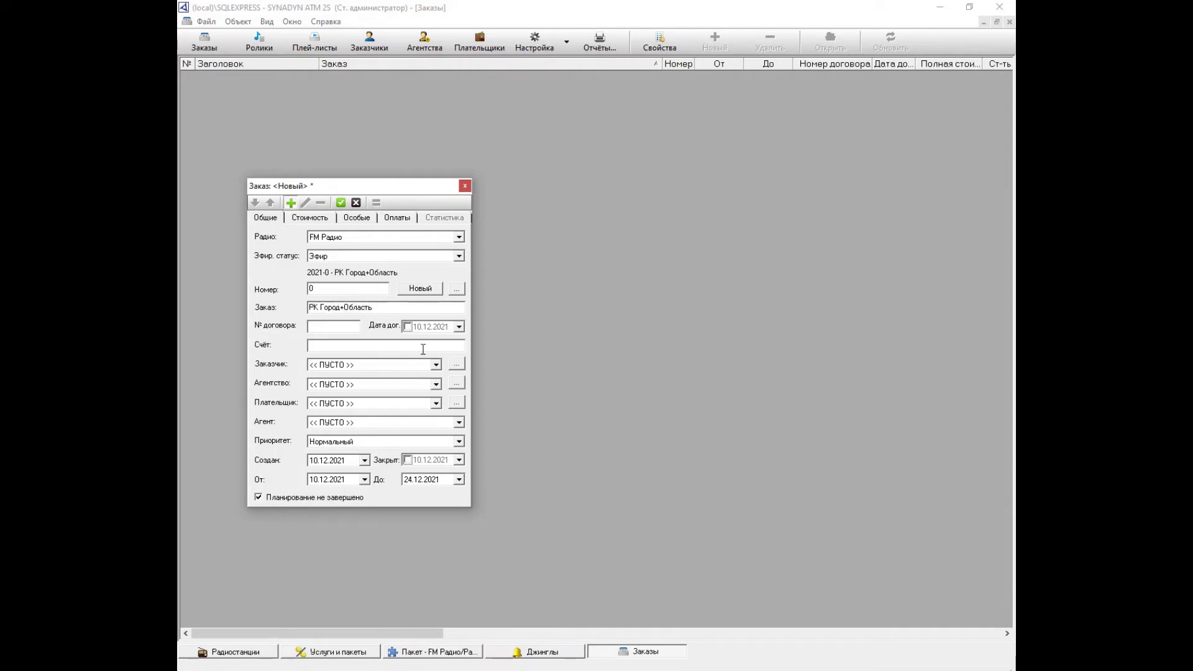
left_click(426, 293)
left_click(340, 203)
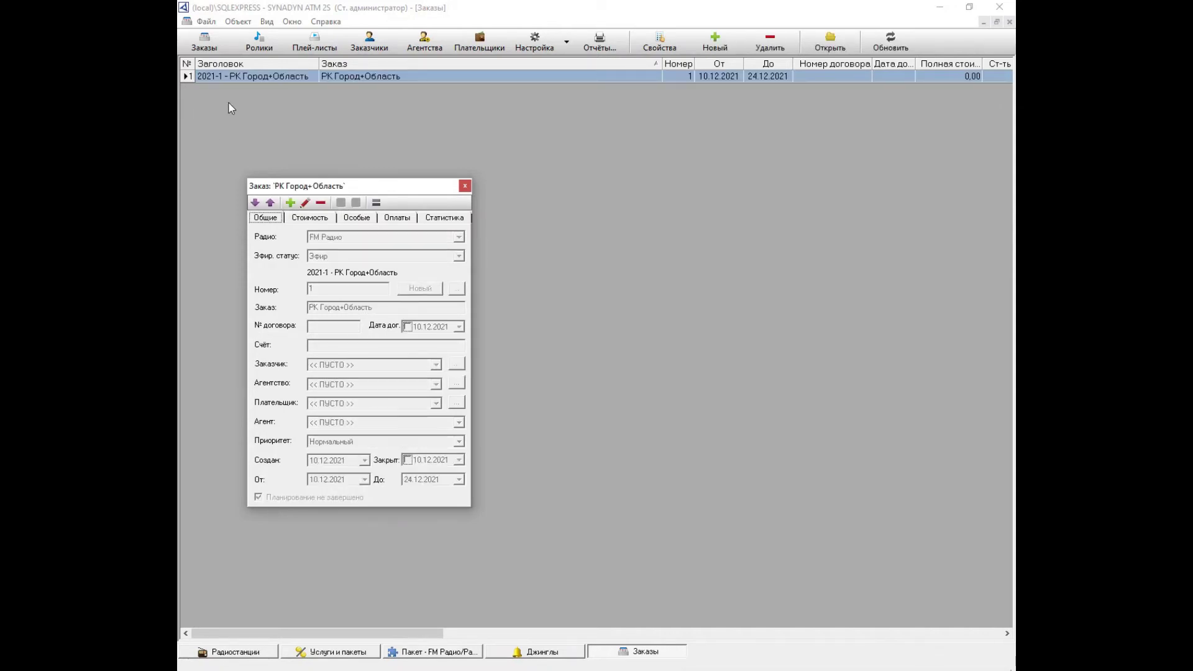
double_click(251, 77)
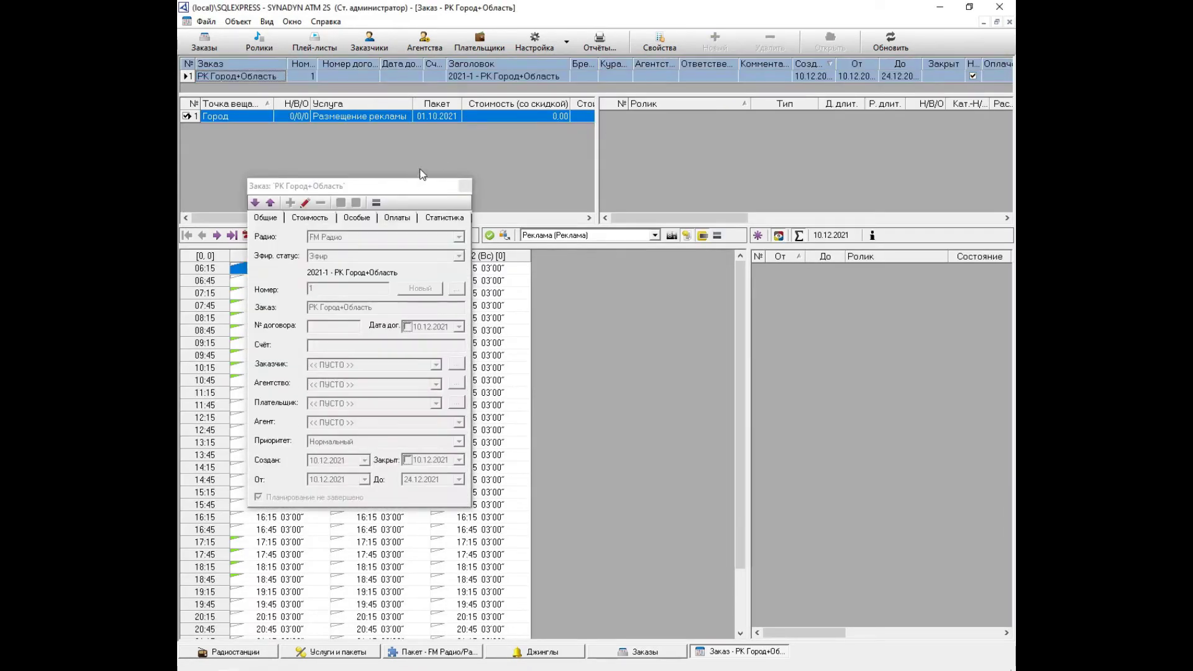
left_click(464, 187)
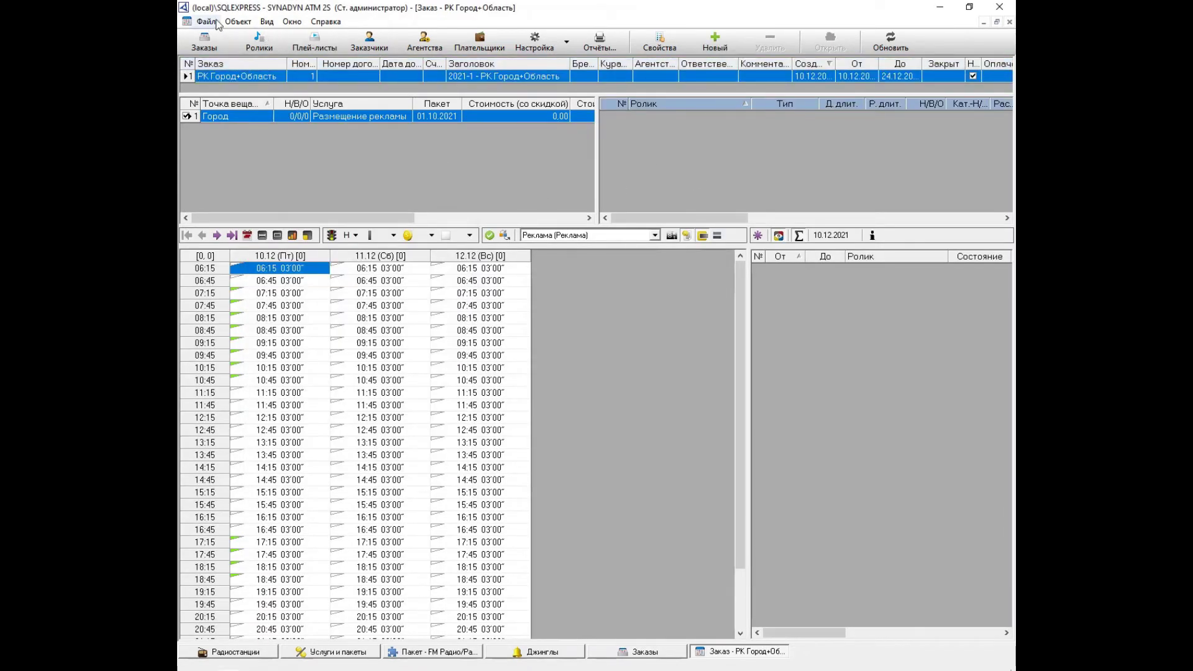
Import the clips Ролик Город.mp3, Ролик Город+Область.mp3 and Ролик Область.mp3 from the Реклама folder into the order
left_click(240, 22)
mouse_move(317, 147)
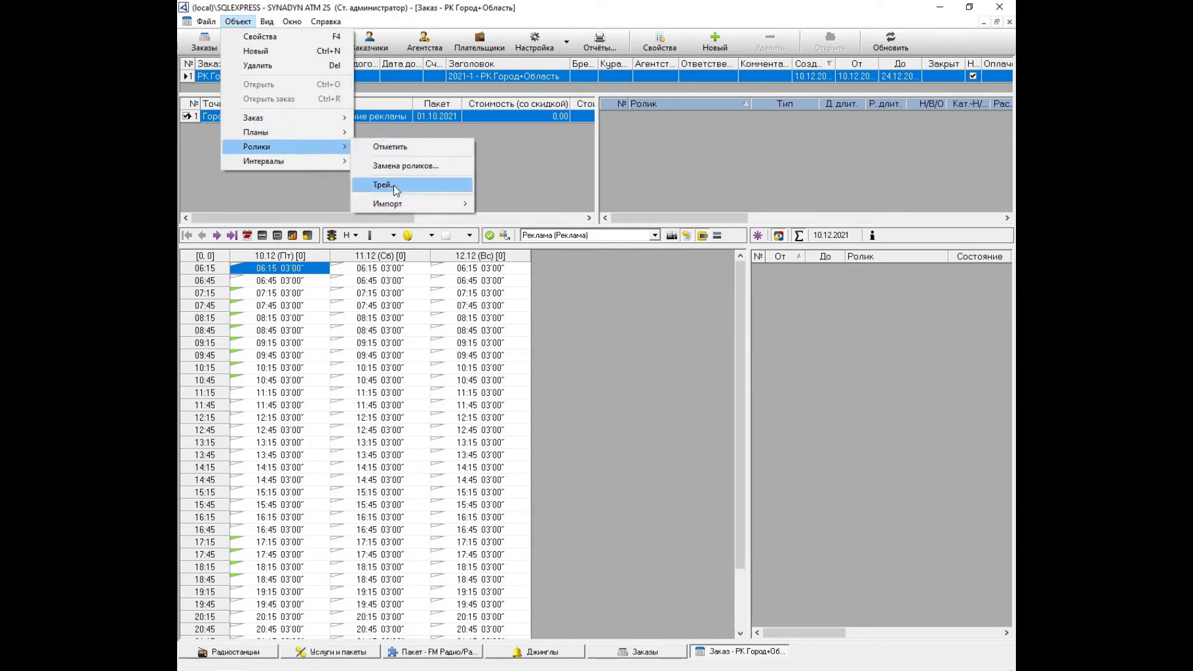
mouse_move(398, 205)
left_click(528, 214)
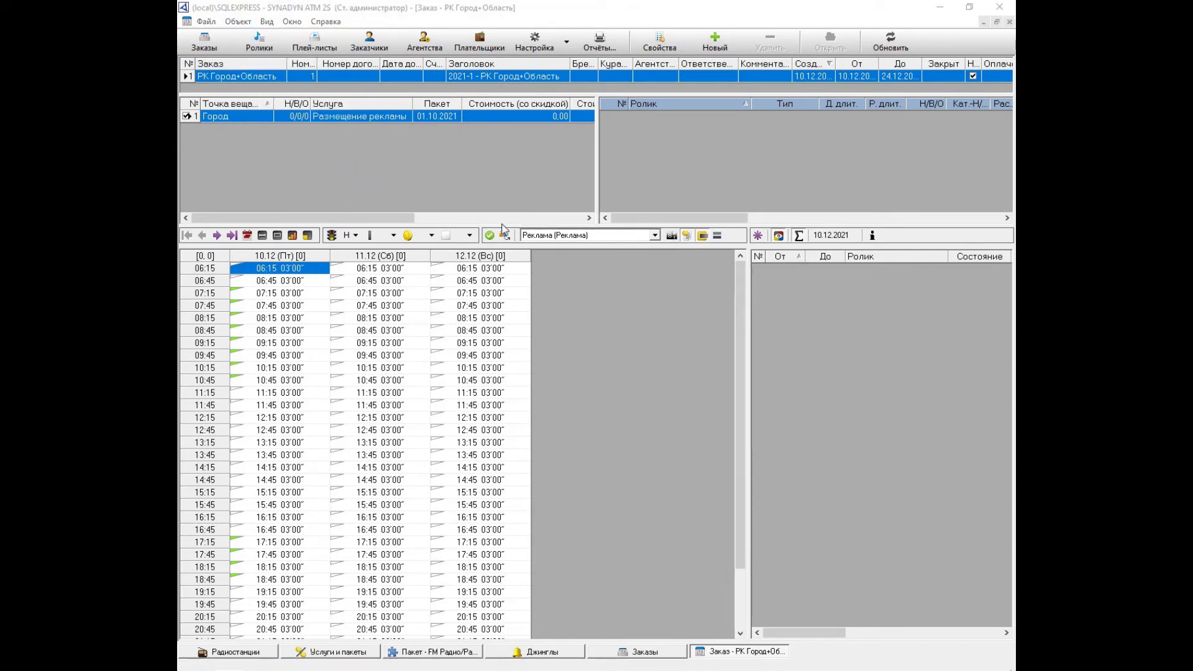
left_click_drag(255, 138, 245, 87)
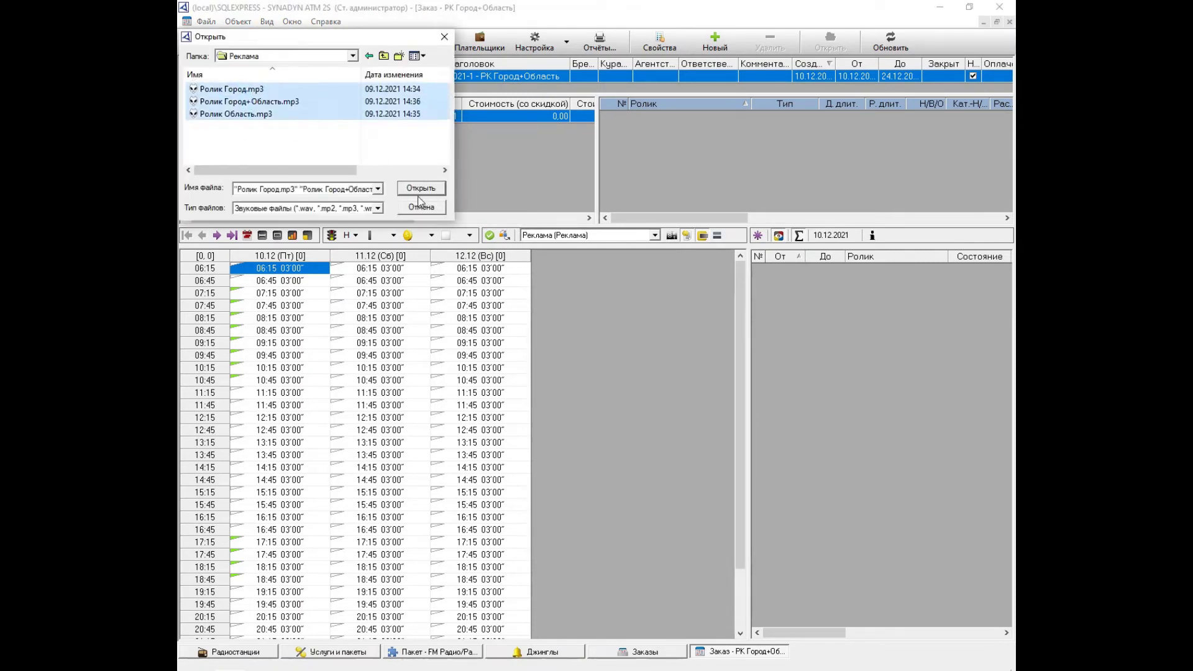
left_click(421, 187)
left_click(628, 386)
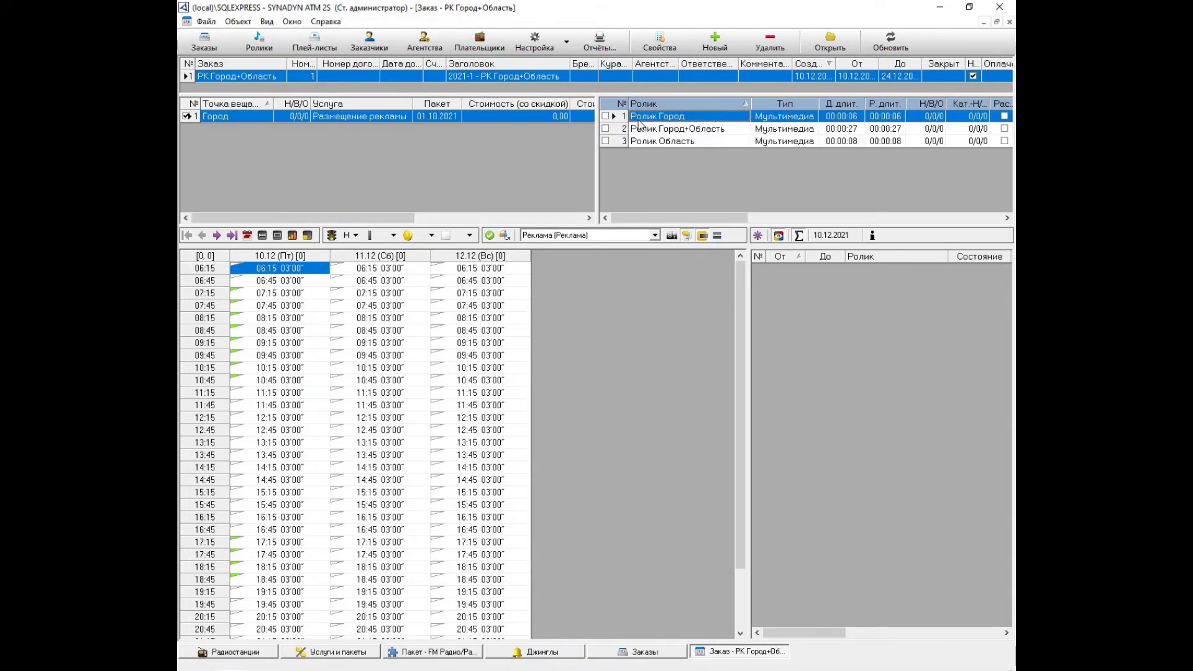
In the Город plan for 10.12, place Ролик Город at 06:15 and Ролик Город+Область at 07:15
left_click(605, 116)
double_click(262, 271)
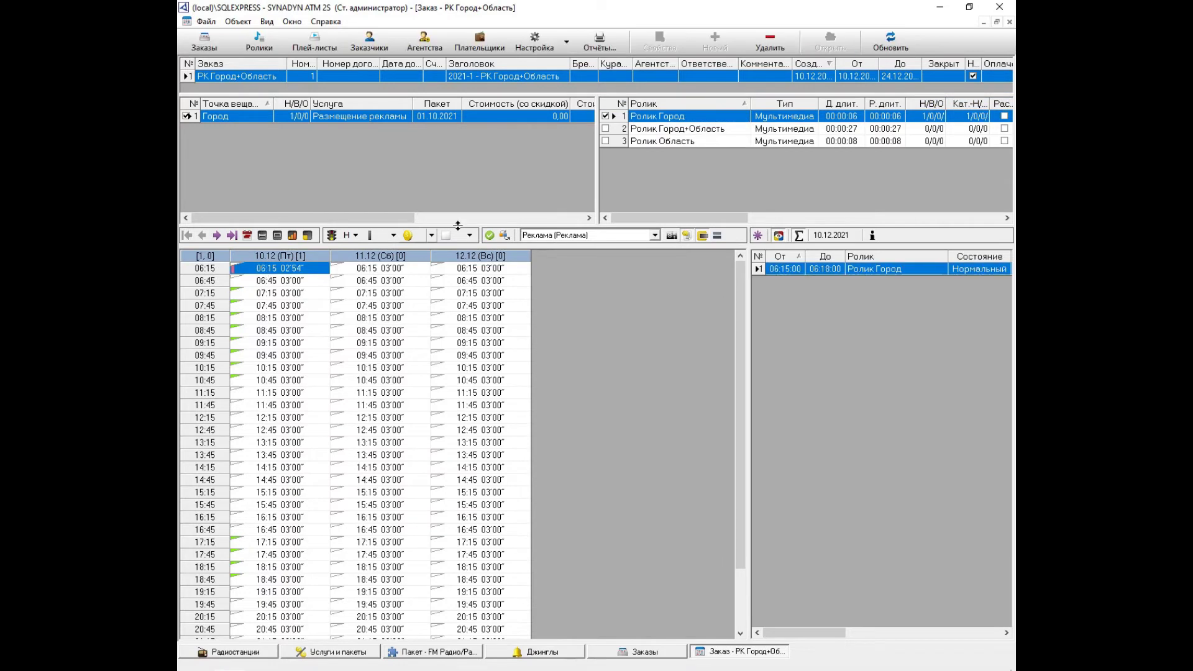
left_click(606, 130)
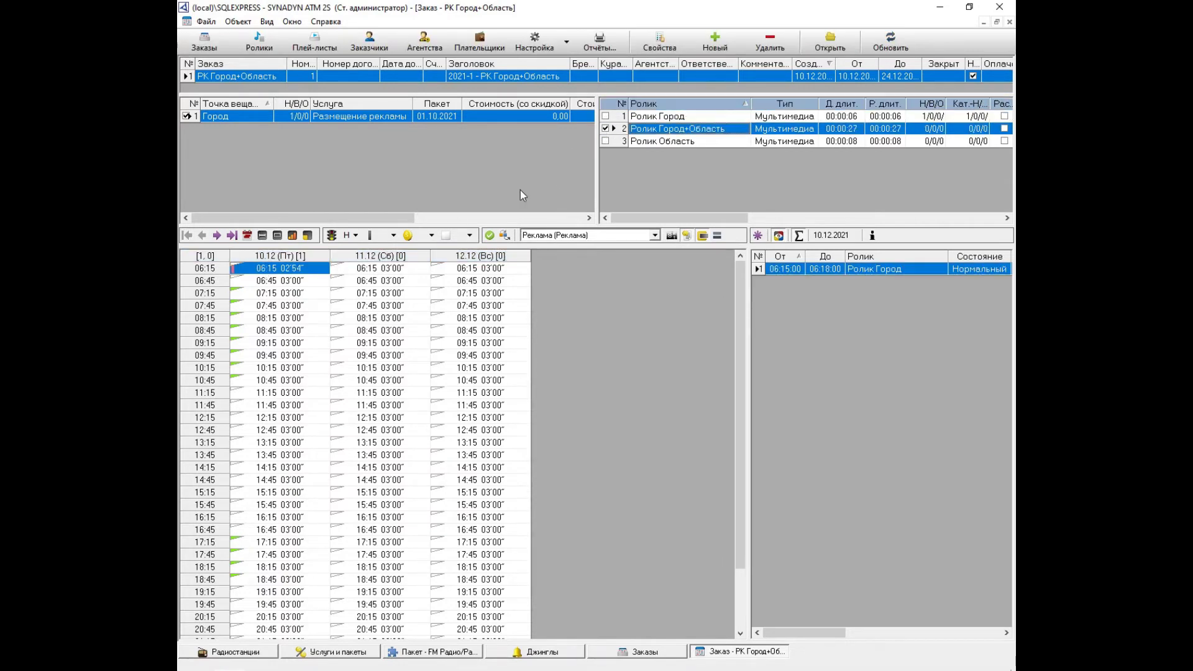
double_click(285, 297)
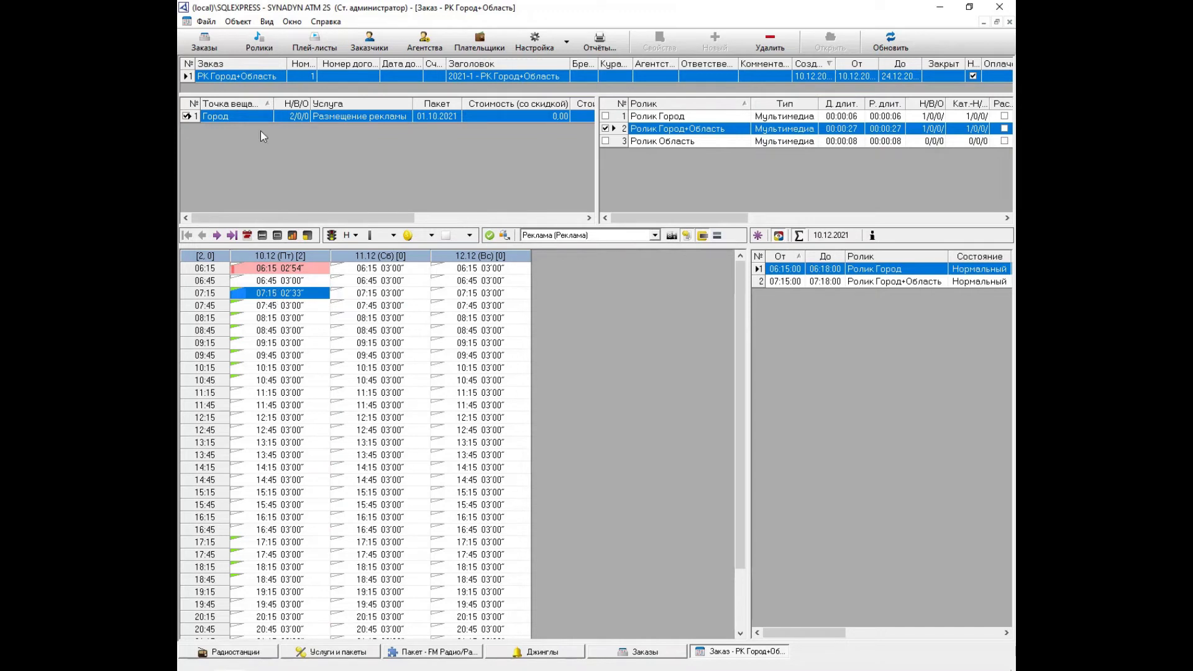
Distribute the Город plan to broadcast point Область
left_click(238, 21)
mouse_move(278, 131)
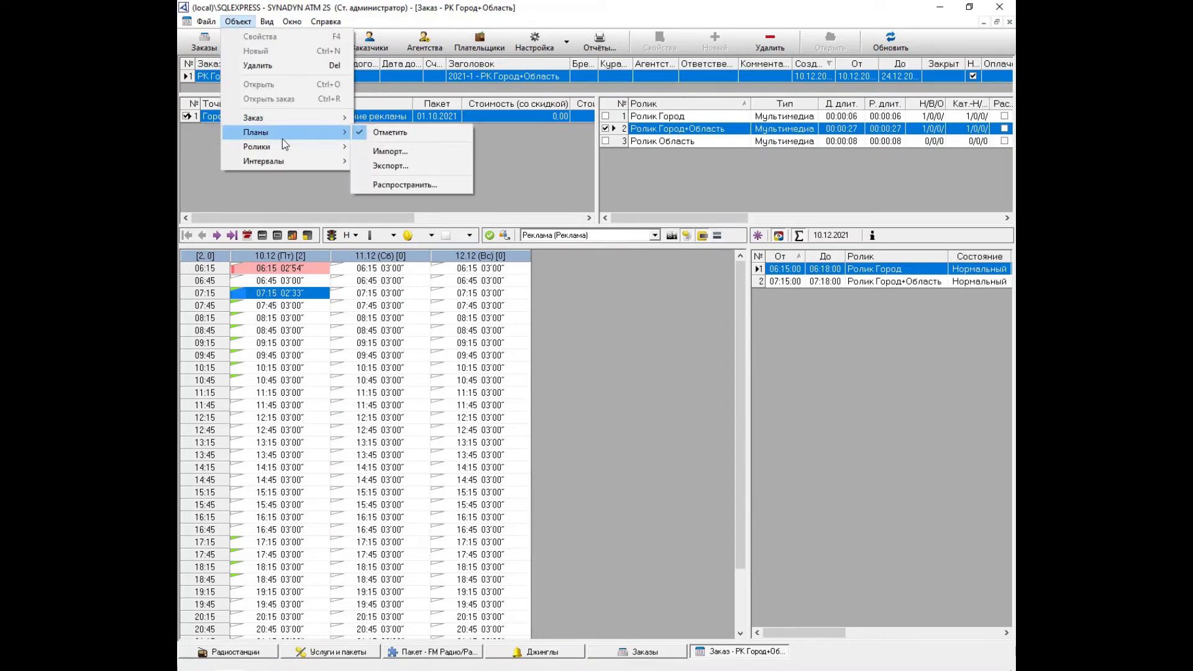
left_click(391, 188)
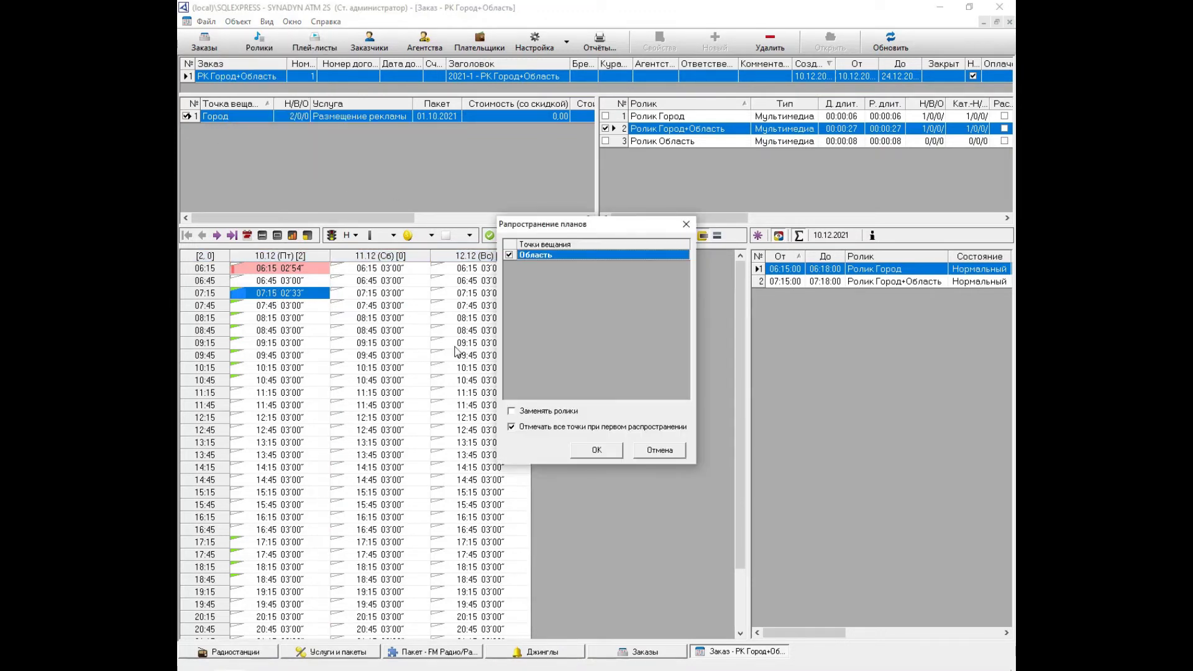
left_click(597, 450)
In the Область plan, replace Ролик Город with Ролик Область for 10–12 December 2021, accepting the differing clip durations
left_click(186, 129)
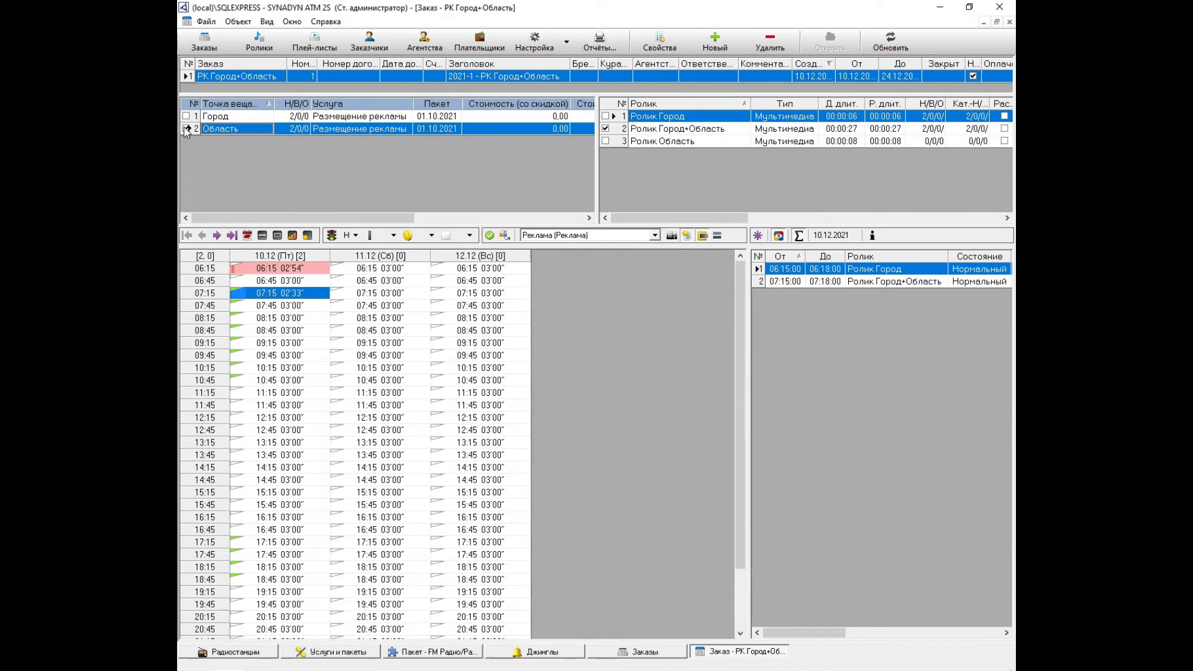
left_click(503, 237)
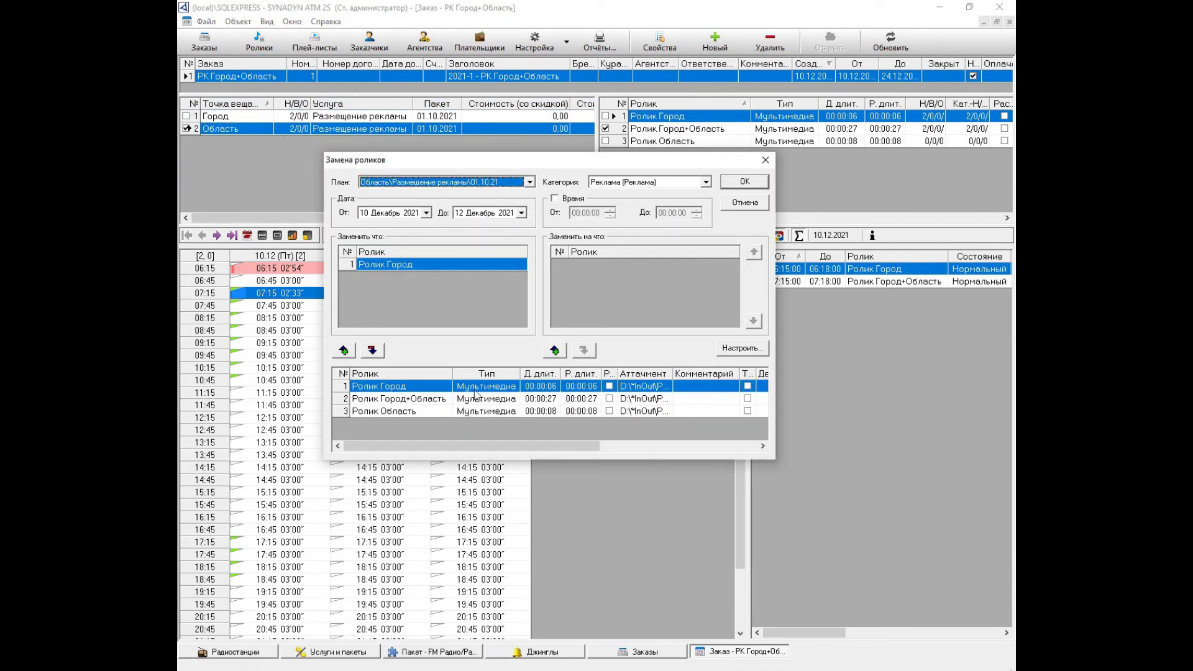
left_click(415, 411)
left_click(555, 350)
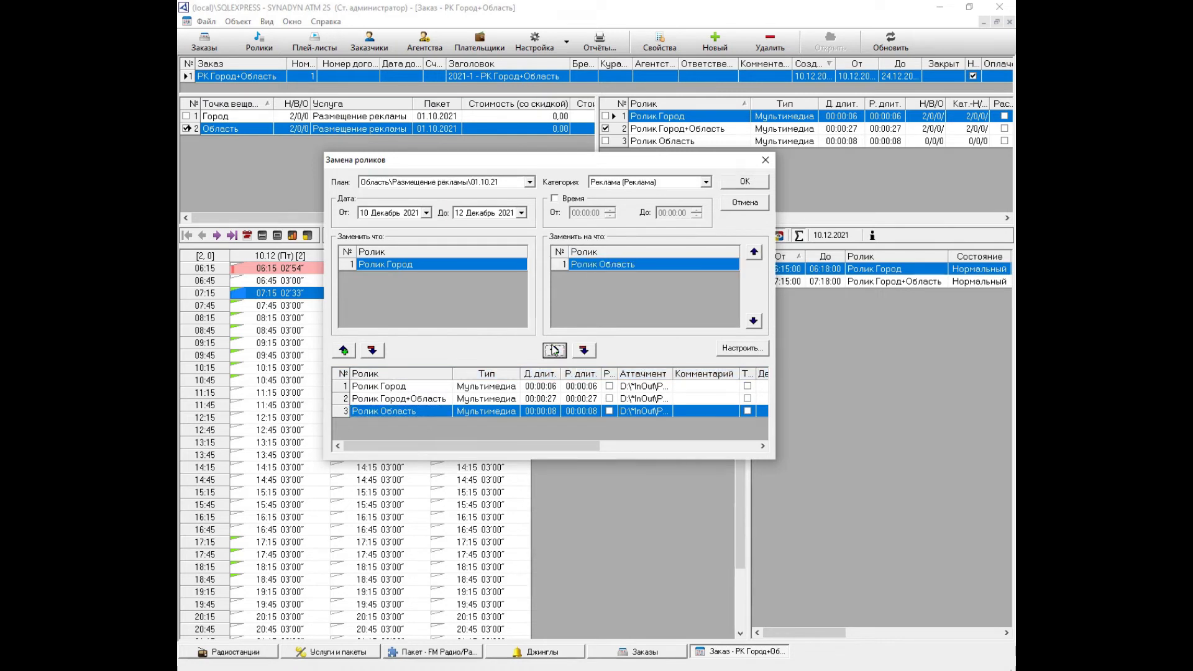
left_click(433, 183)
left_click(433, 187)
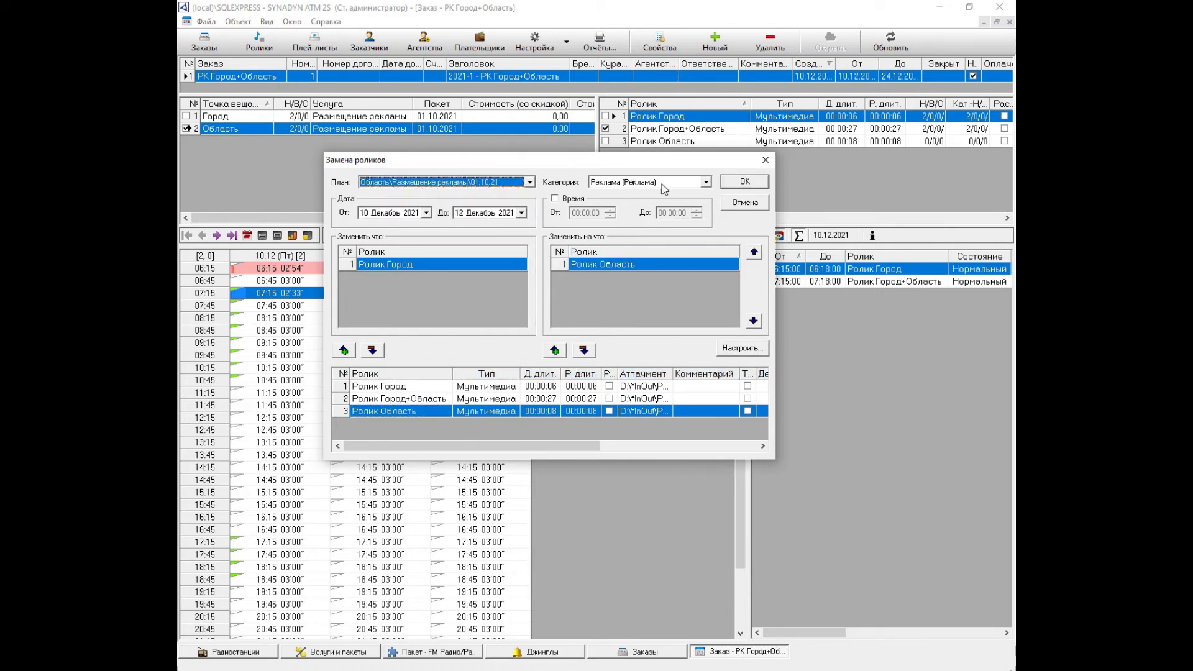
left_click(739, 187)
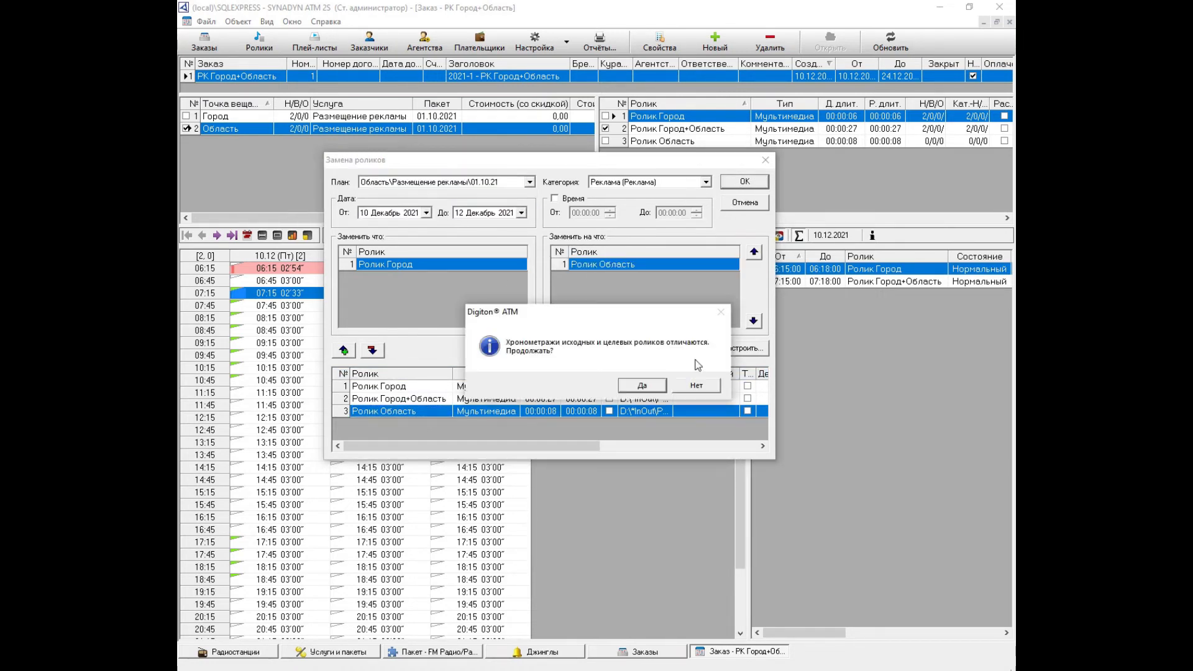
left_click(642, 386)
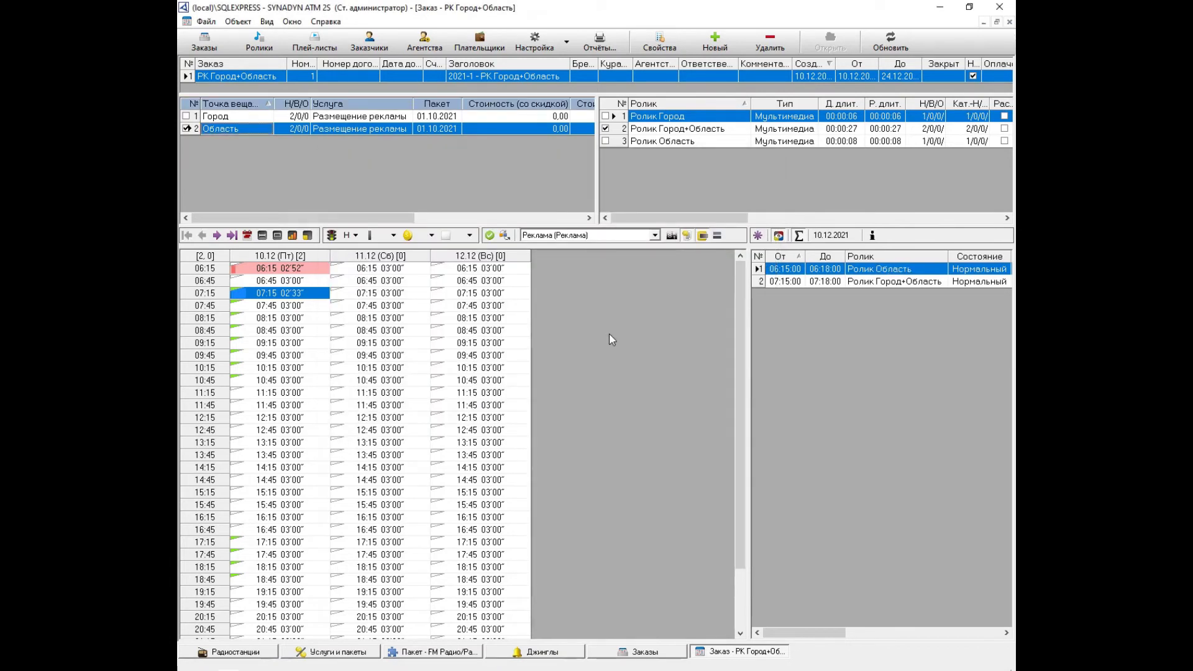
In the Город plan for 10.12, add Ролик Город+Область at 08:45 and 09:15
left_click(197, 118)
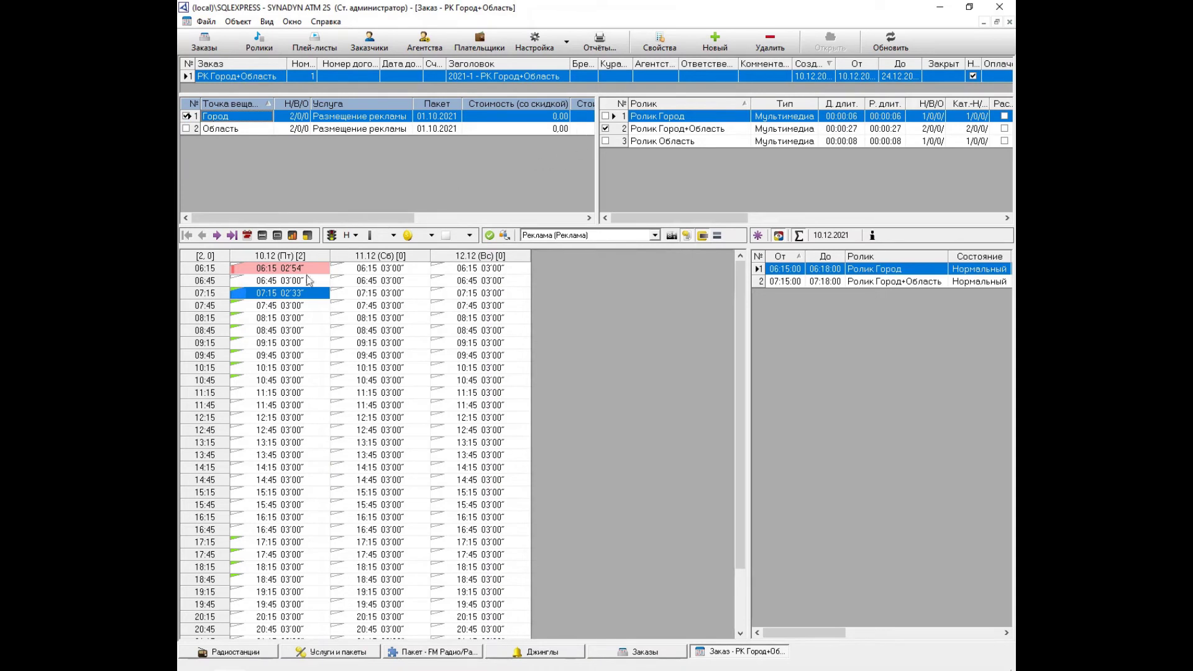
double_click(283, 333)
double_click(274, 345)
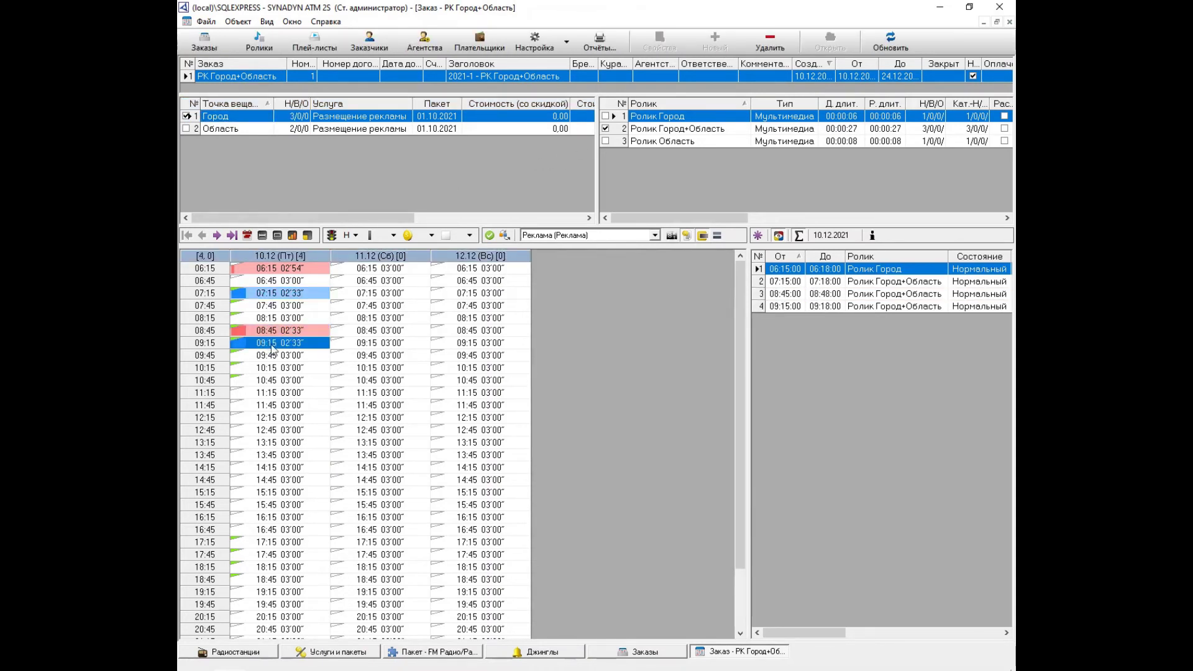
Distribute the extended Город plan to broadcast point Область again
left_click(237, 21)
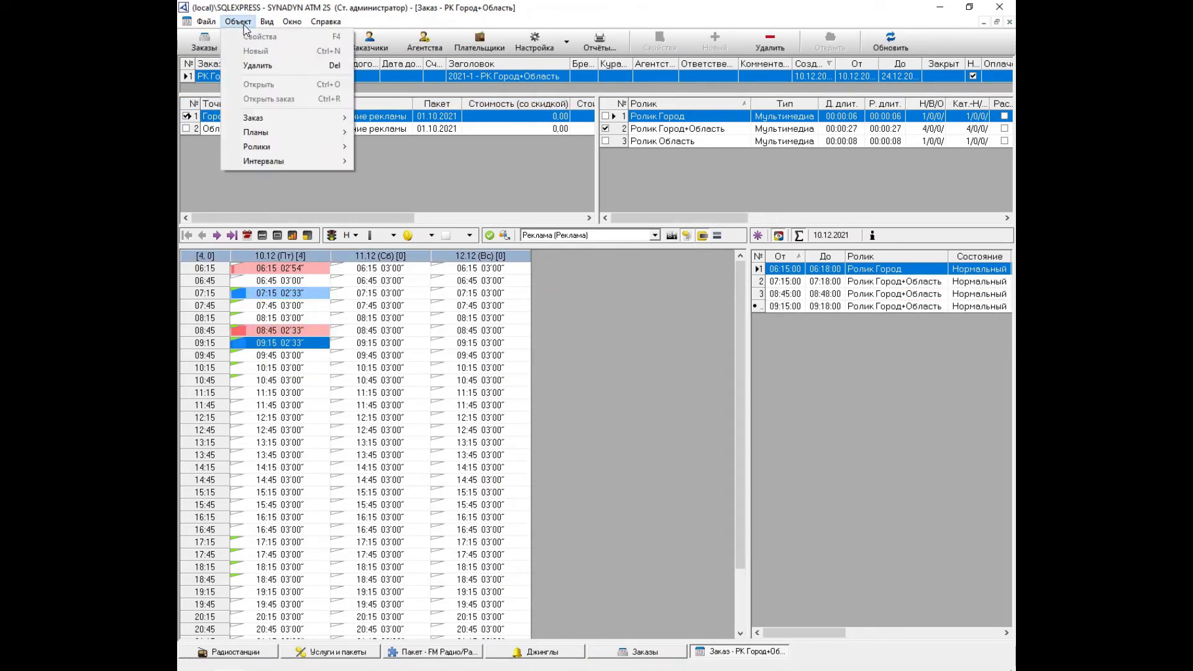
mouse_move(298, 140)
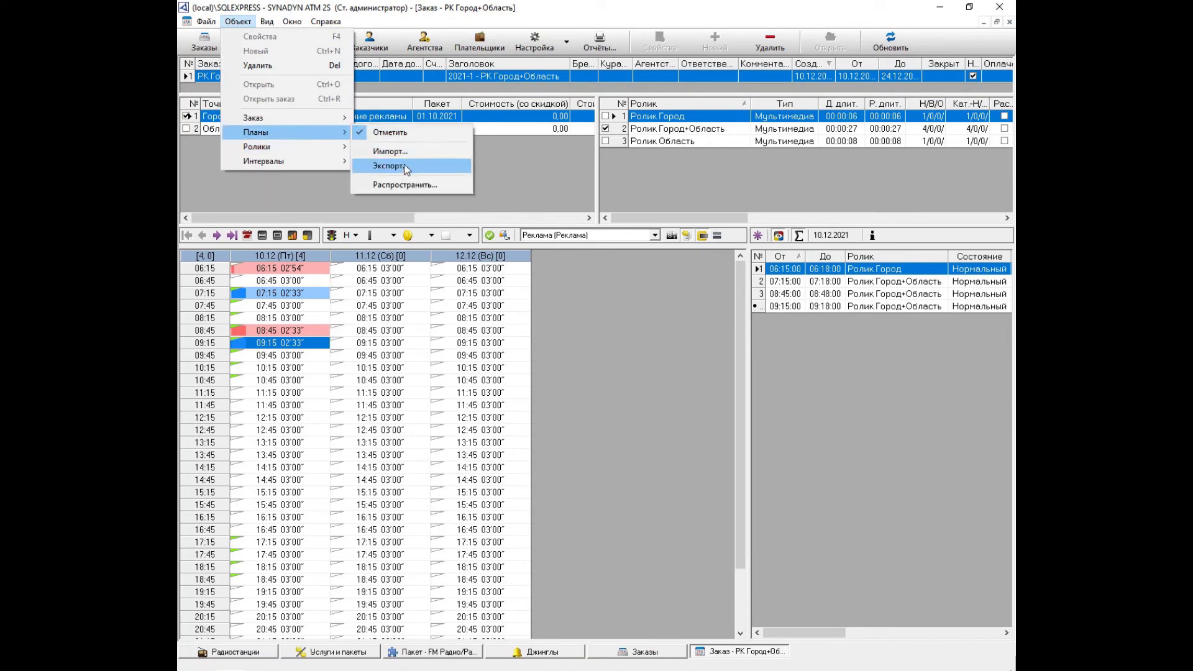
left_click(410, 181)
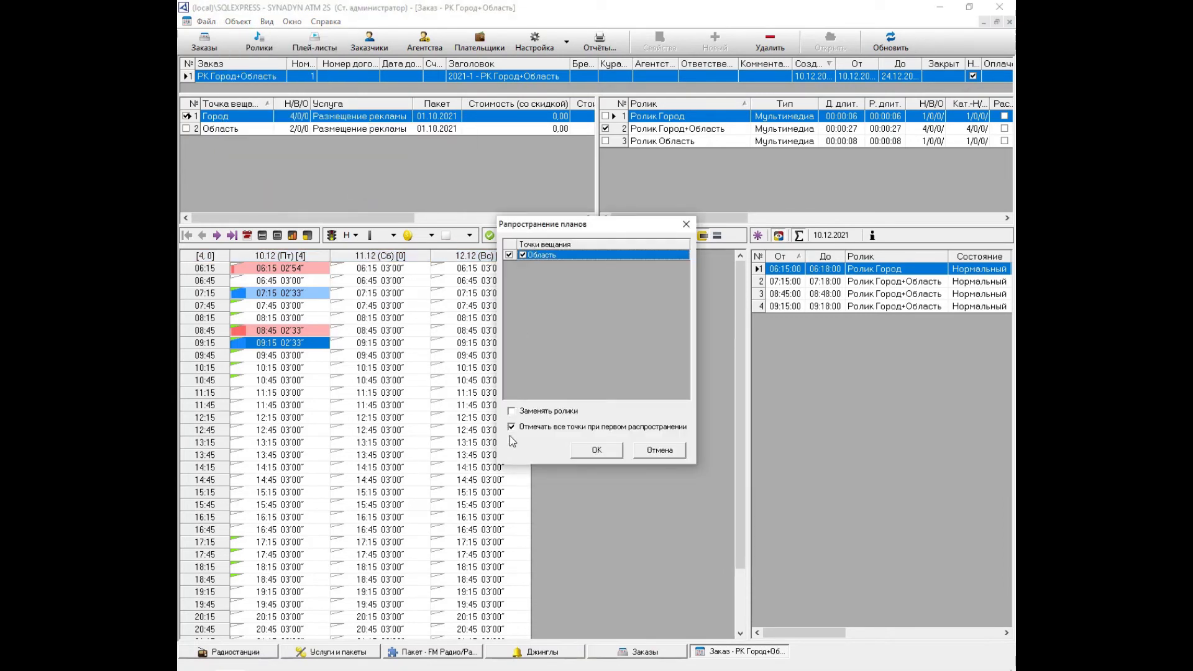
left_click(513, 412)
left_click(597, 450)
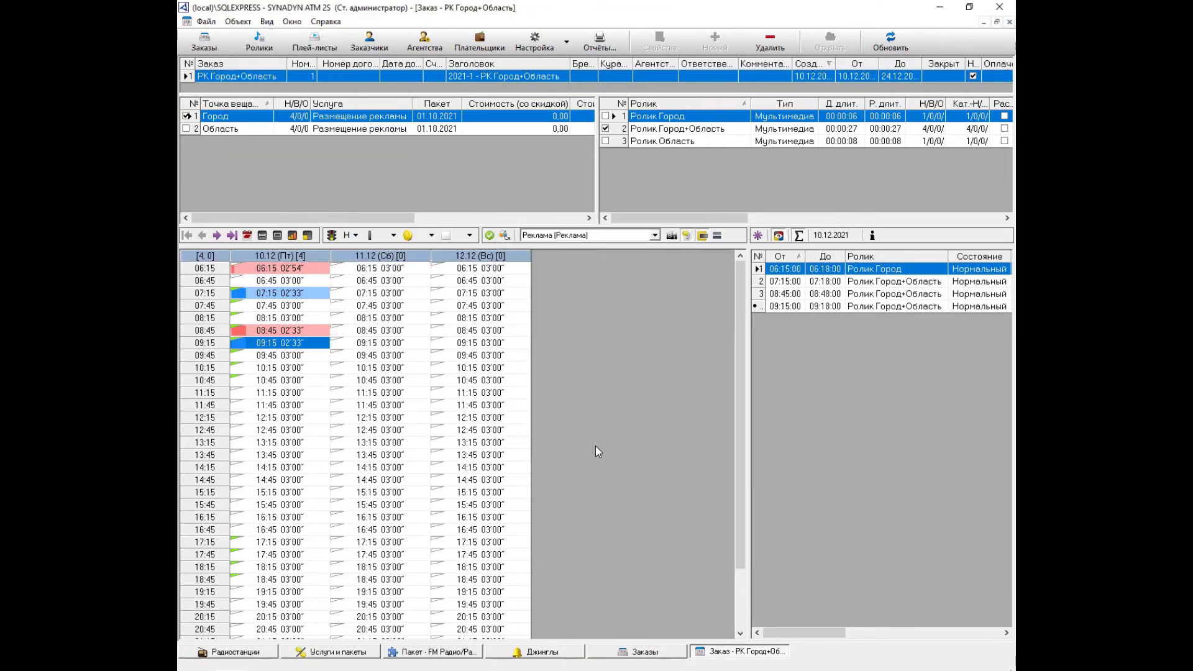
In the Область plan for 10.12, place Ролик Область at 10:15 and 10:45
left_click(187, 129)
left_click(606, 141)
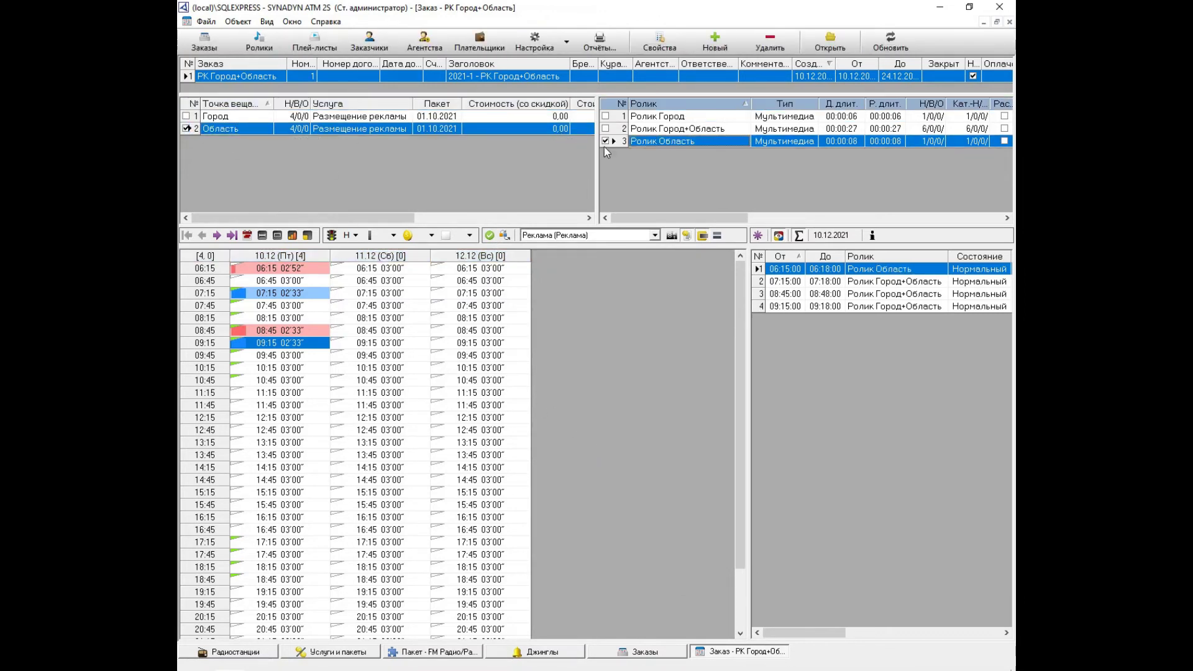
left_click(277, 368)
left_click(278, 380)
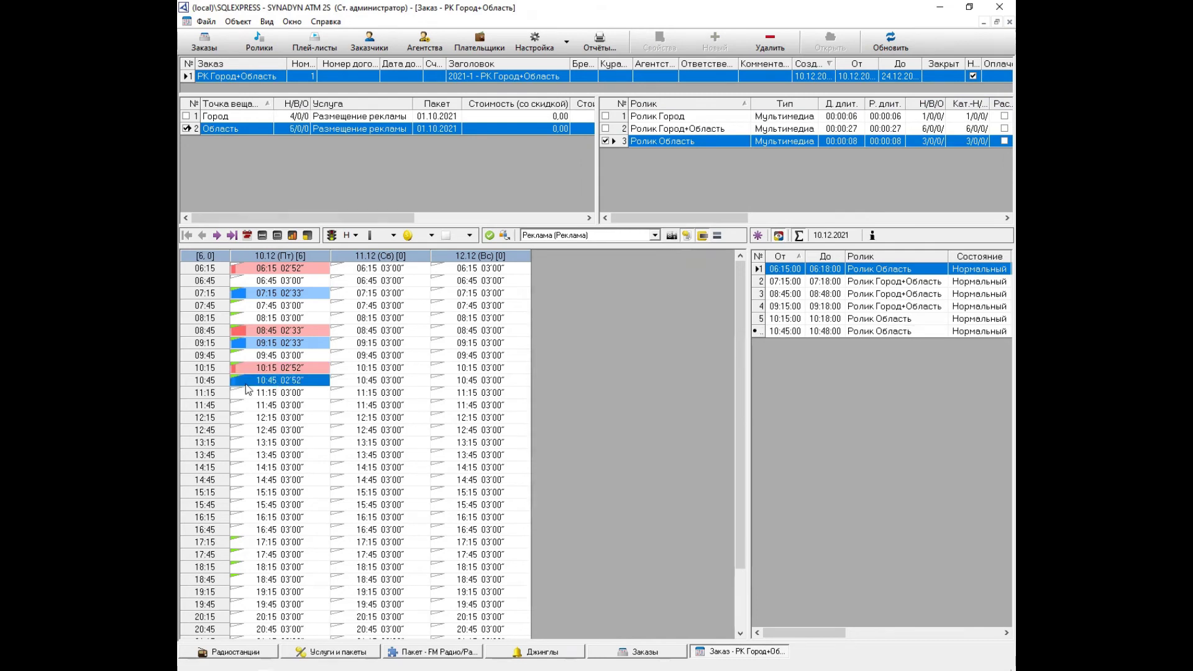
Preview the order's "Медиа-план (с калькуляцией)" report to check both plans and their costs, and close the preview
left_click(605, 49)
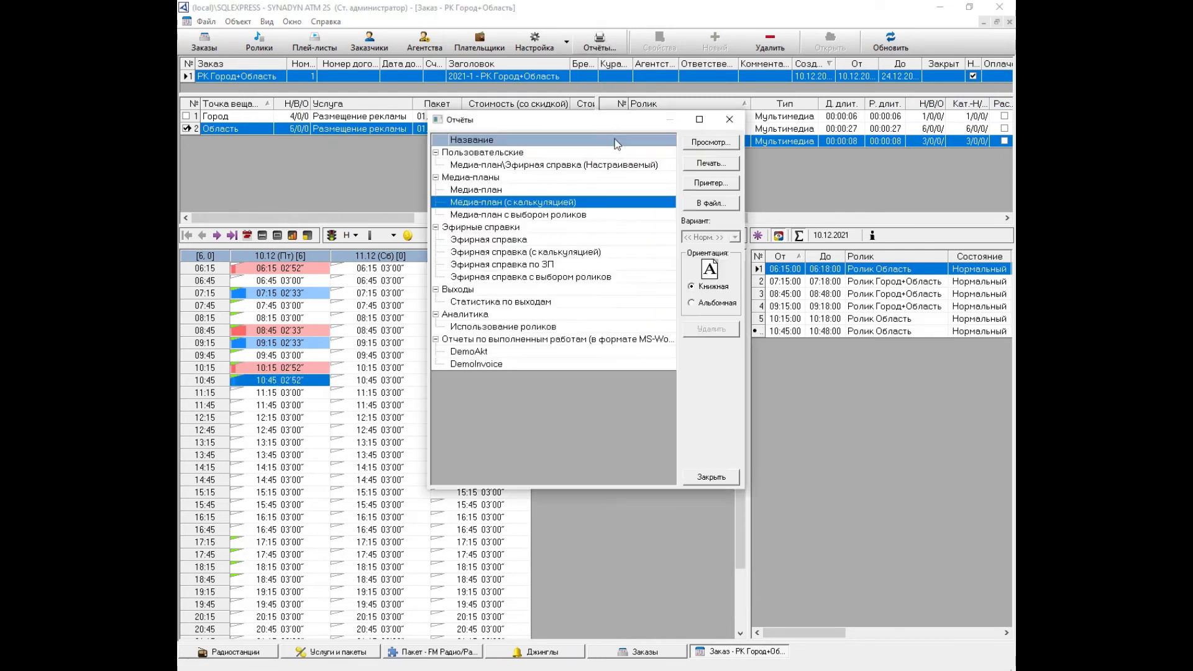
left_click(723, 143)
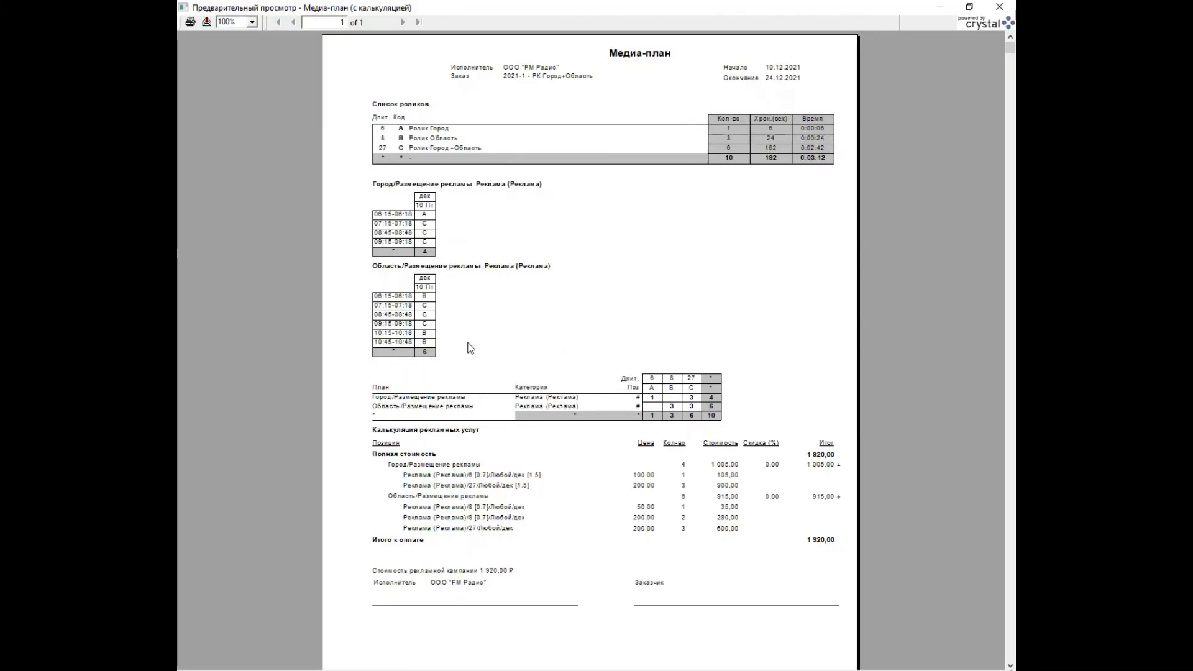
left_click(998, 6)
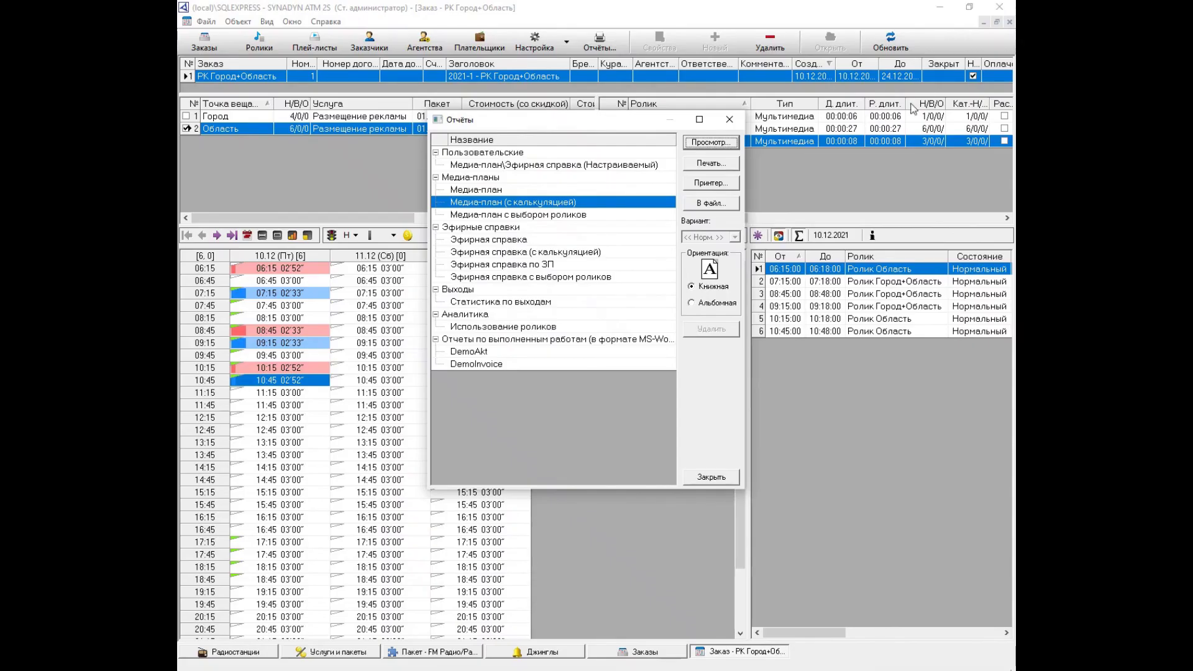
Close the reports list and create a new FM Радио play-list for 10 Декабрь 2021 with the <<БАЗОВЫЙ>> generation order
left_click(730, 119)
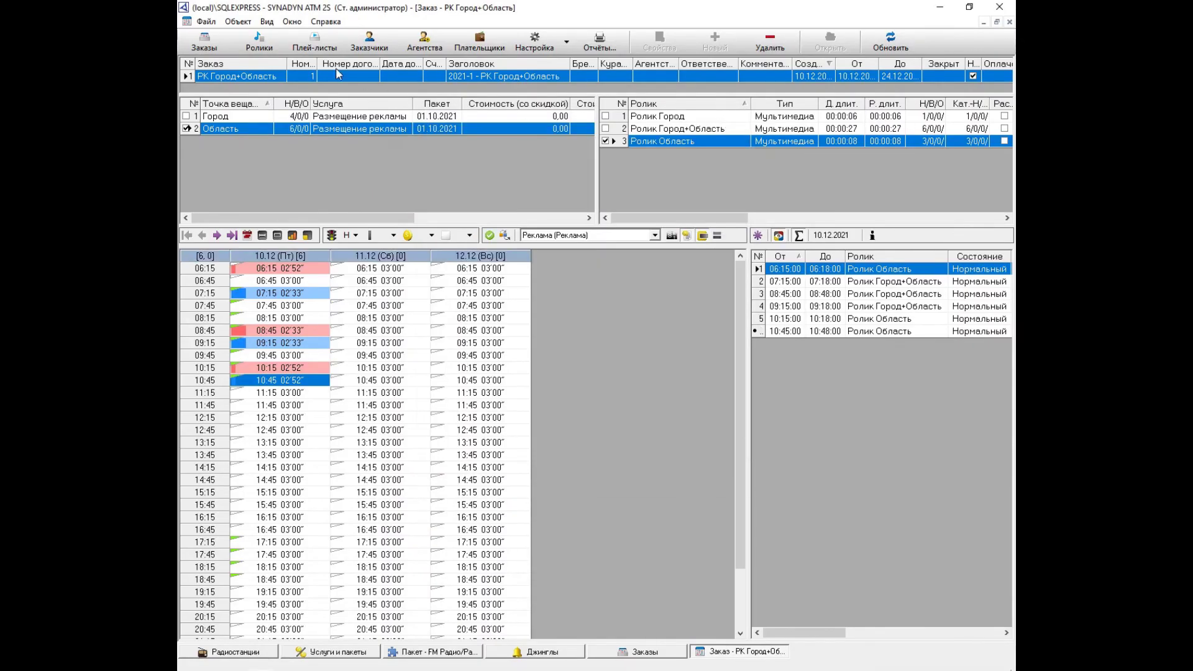
left_click(315, 41)
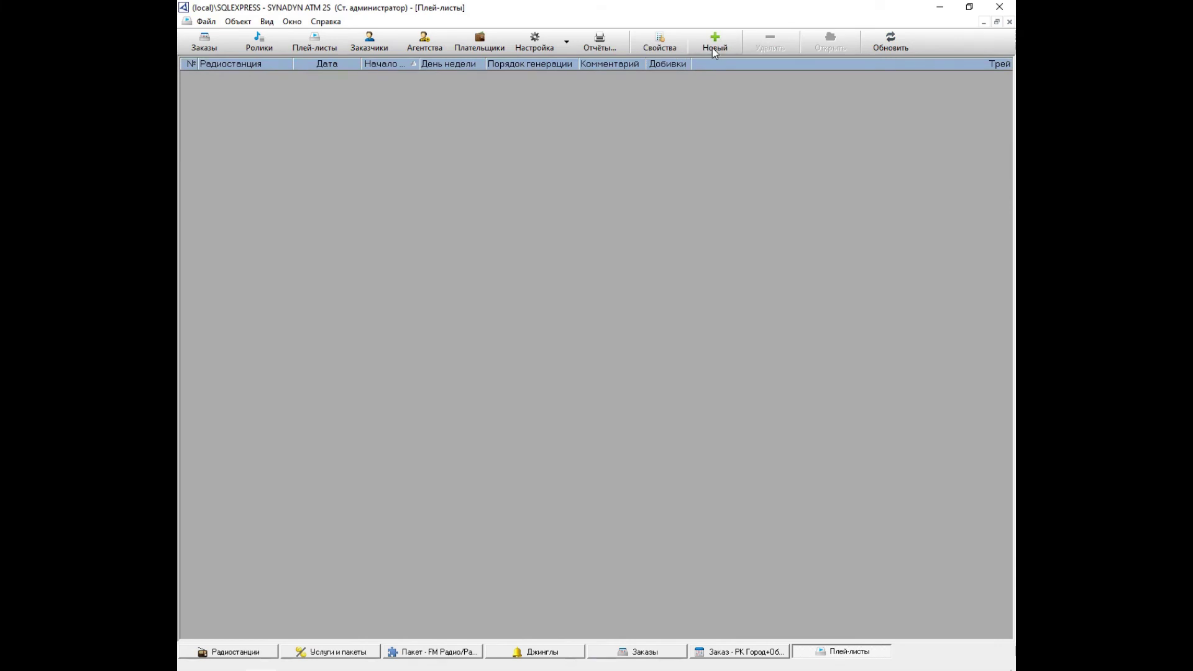
left_click(714, 47)
type("10 Декабрь 2021")
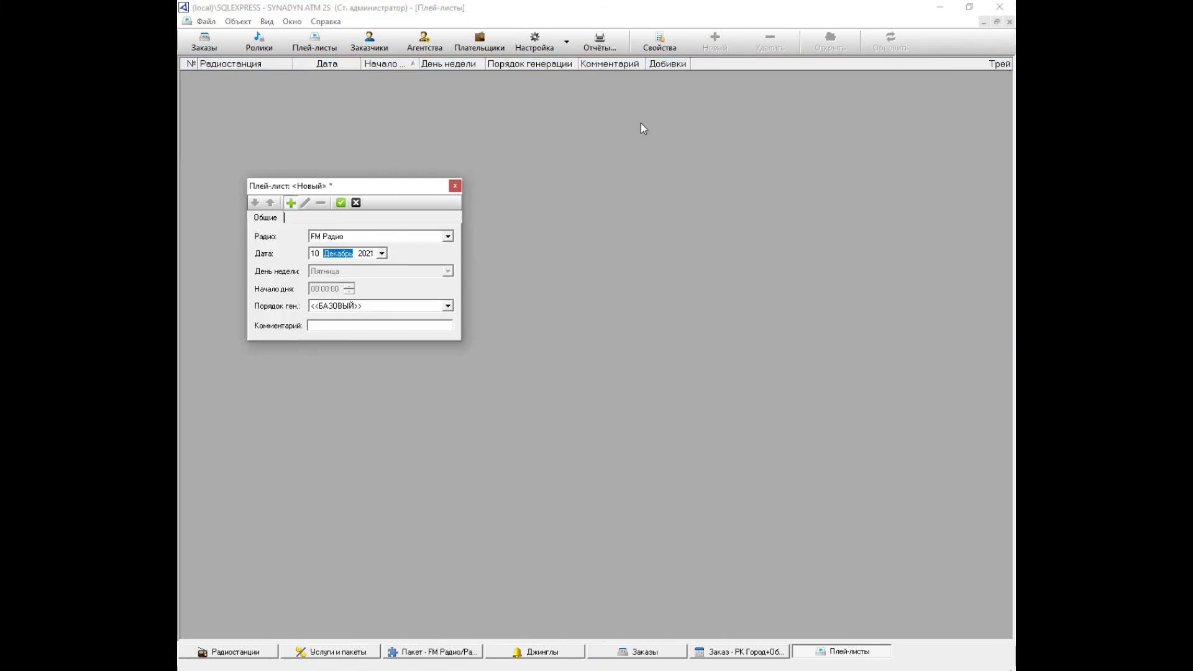
left_click(341, 203)
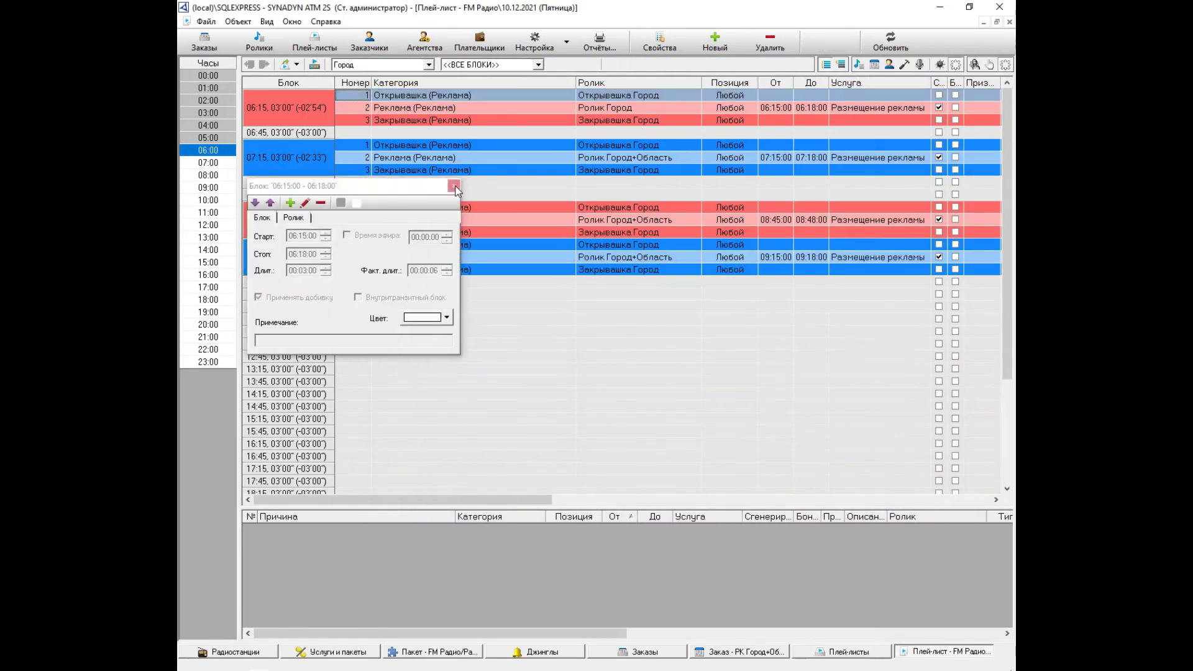
left_click(454, 186)
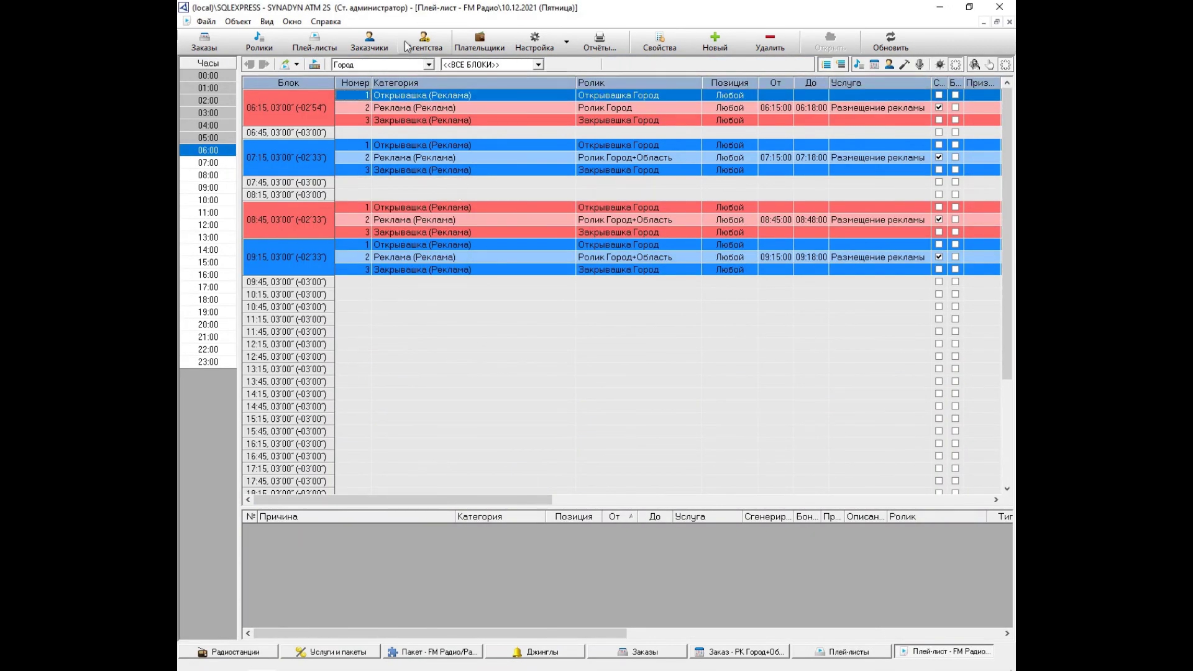
Check the play-list's blocks for broadcast point Область, and return to the Город version to compare them
left_click(428, 64)
left_click(348, 85)
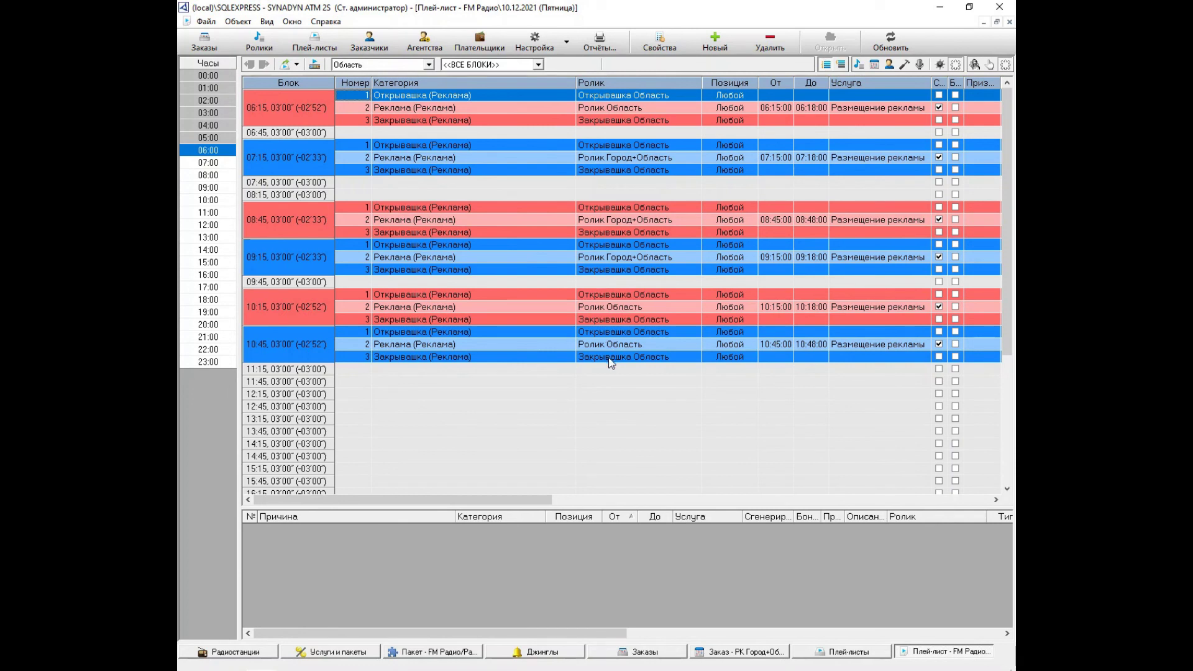
left_click(429, 64)
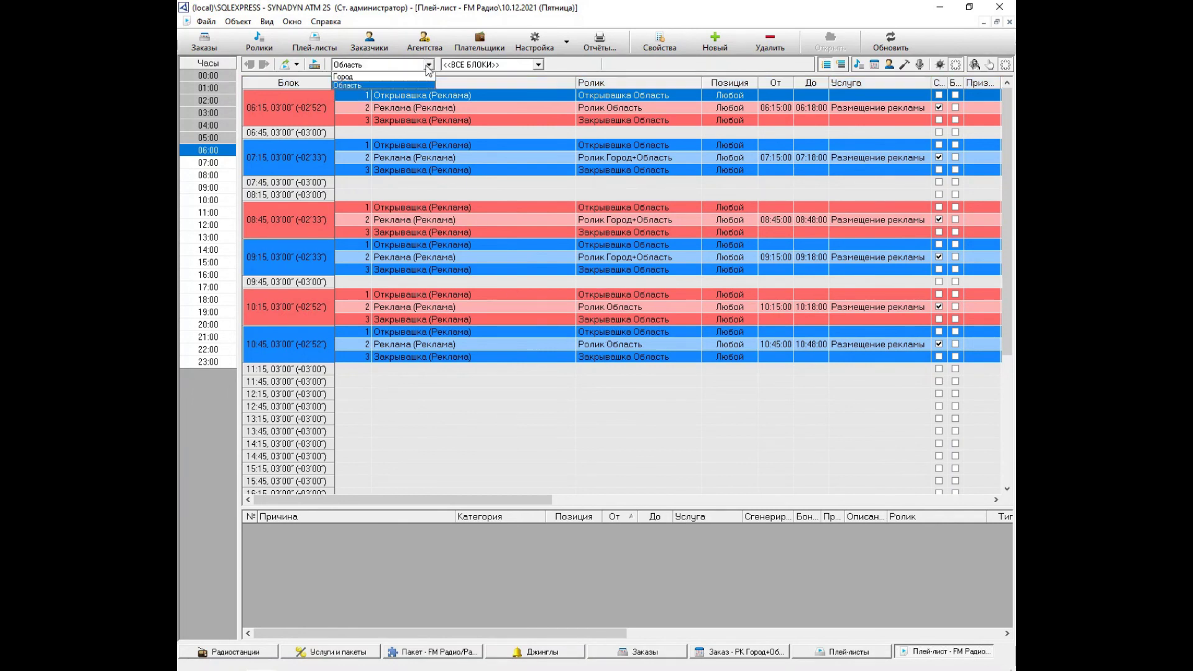
left_click(346, 76)
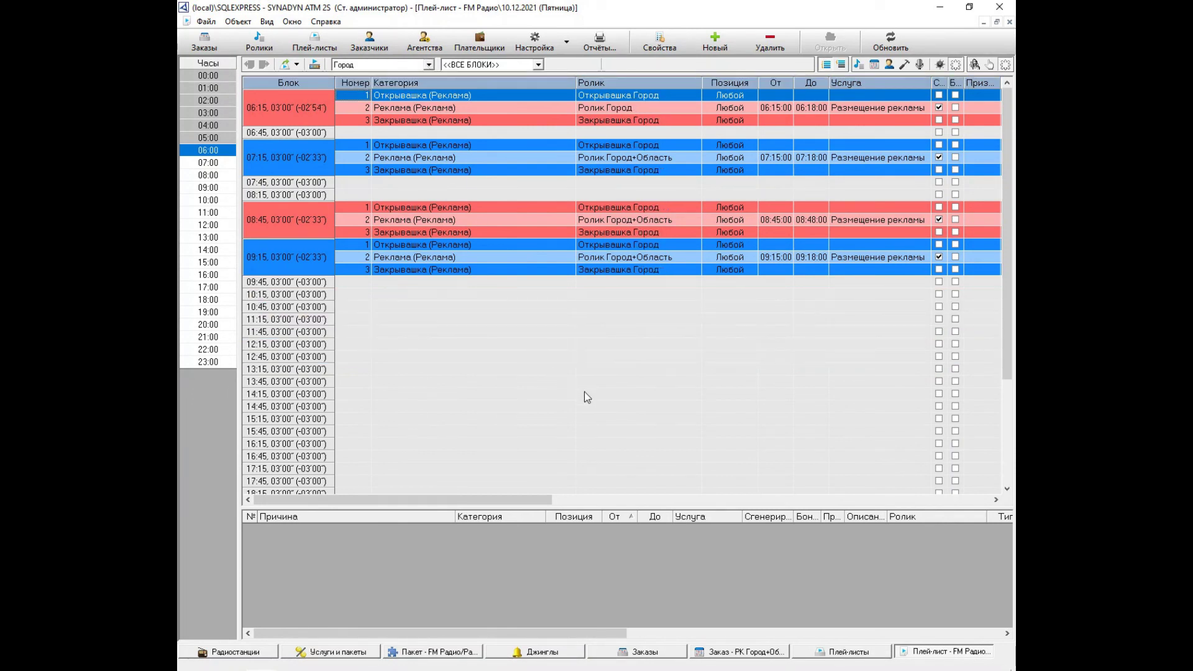